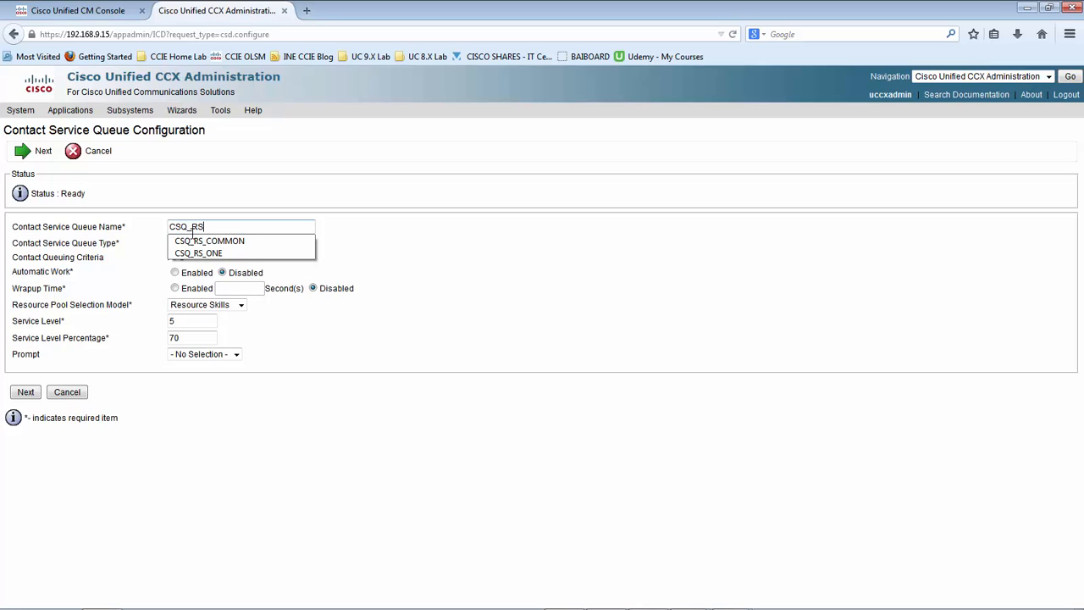
Step: Name the contact service queue CSQ_RS_ONE with the Resource Skills pool selection model and continue to its skill settings
type("_ONE")
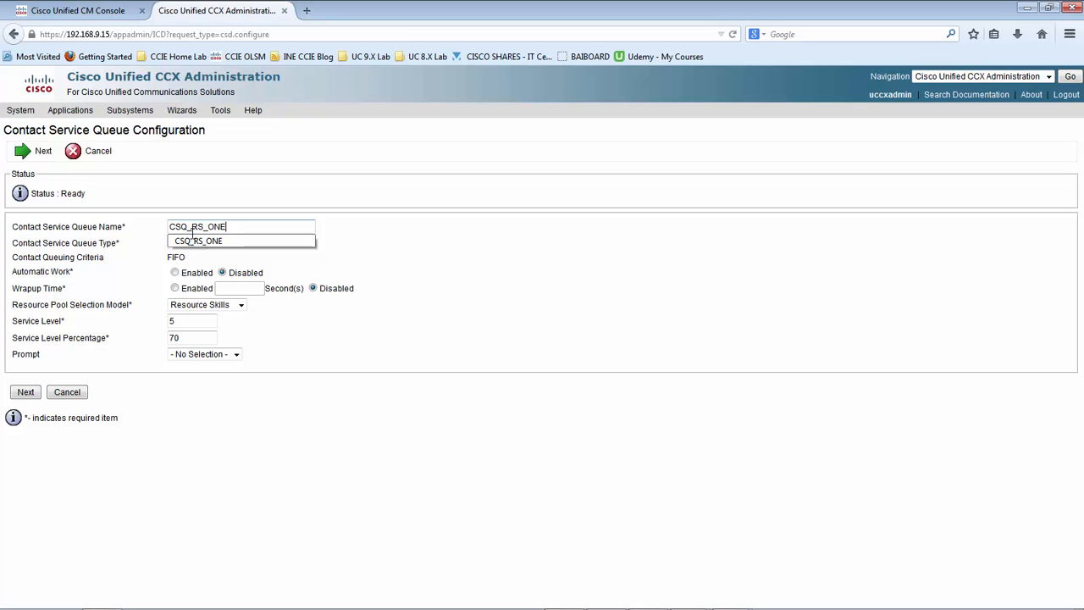
left_click(226, 197)
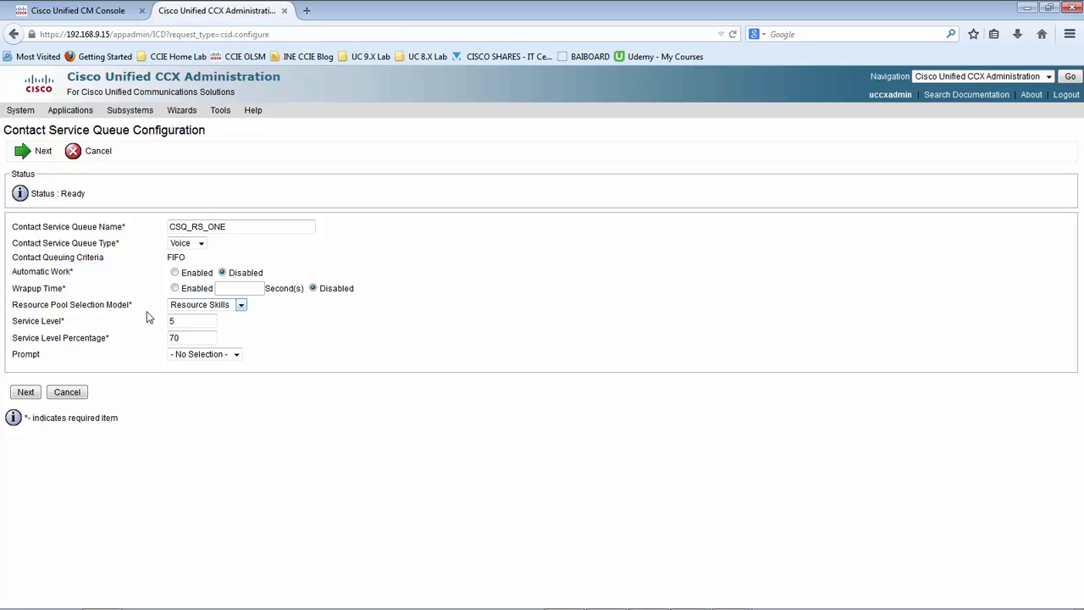
left_click(193, 307)
left_click(197, 314)
left_click(30, 397)
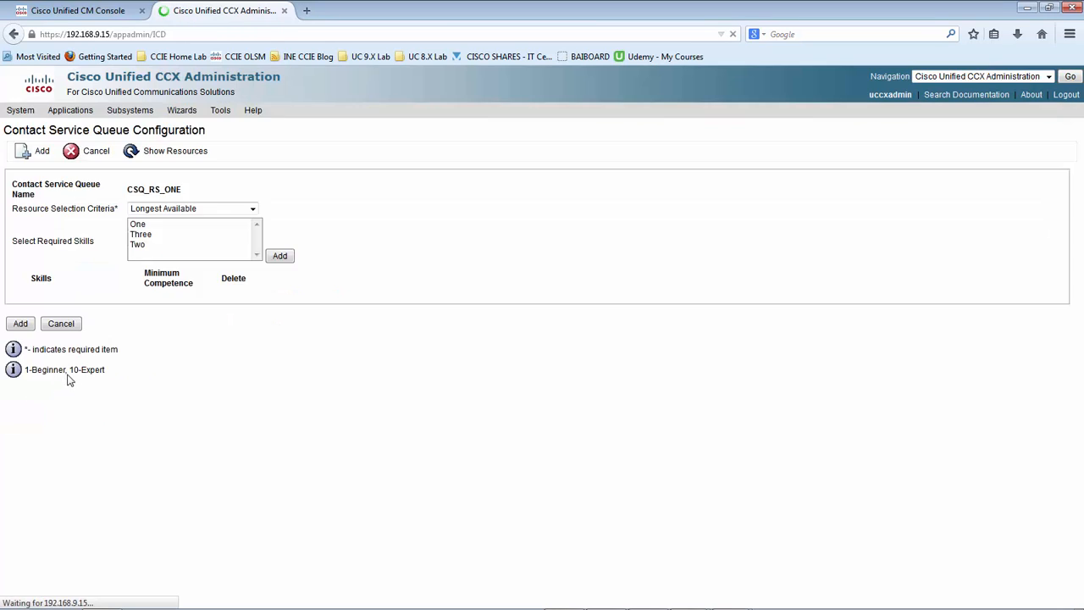
Step: Set the queue's resource selection criteria to Most Skilled
left_click(167, 211)
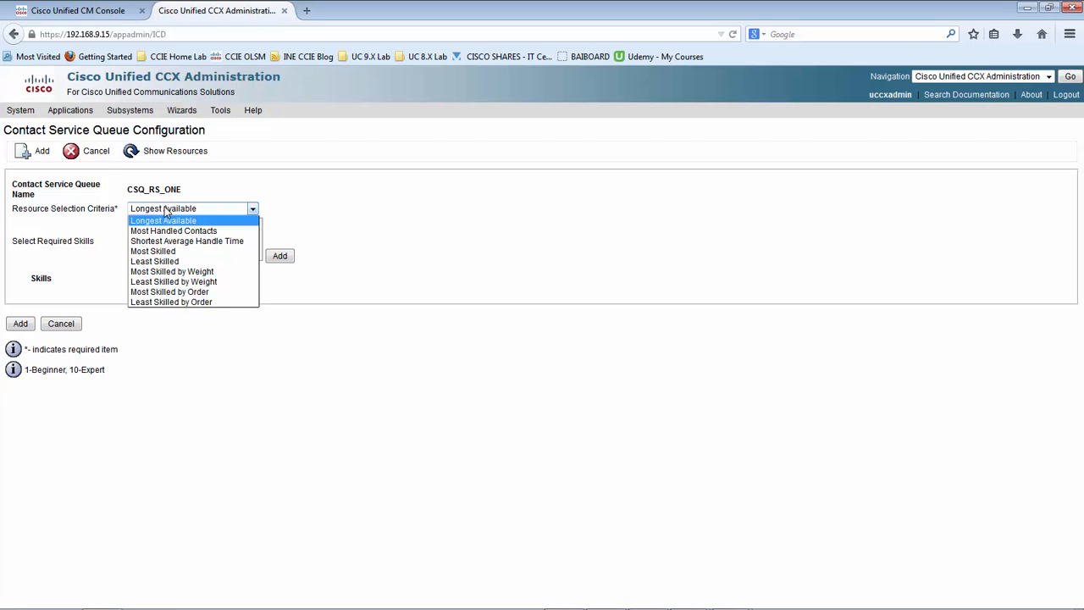
left_click(167, 211)
left_click(167, 211)
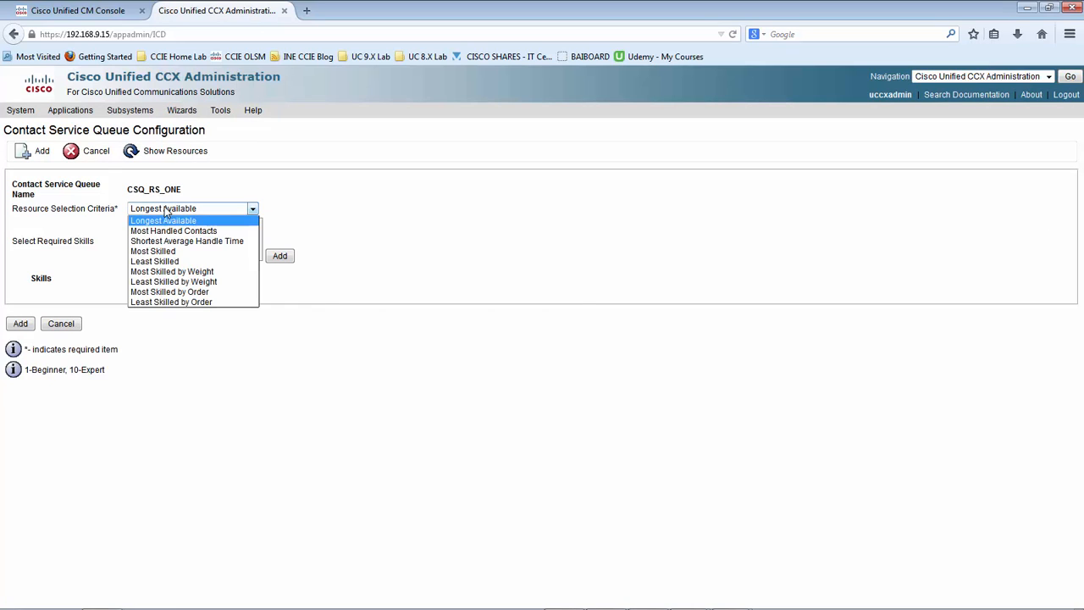
left_click(167, 211)
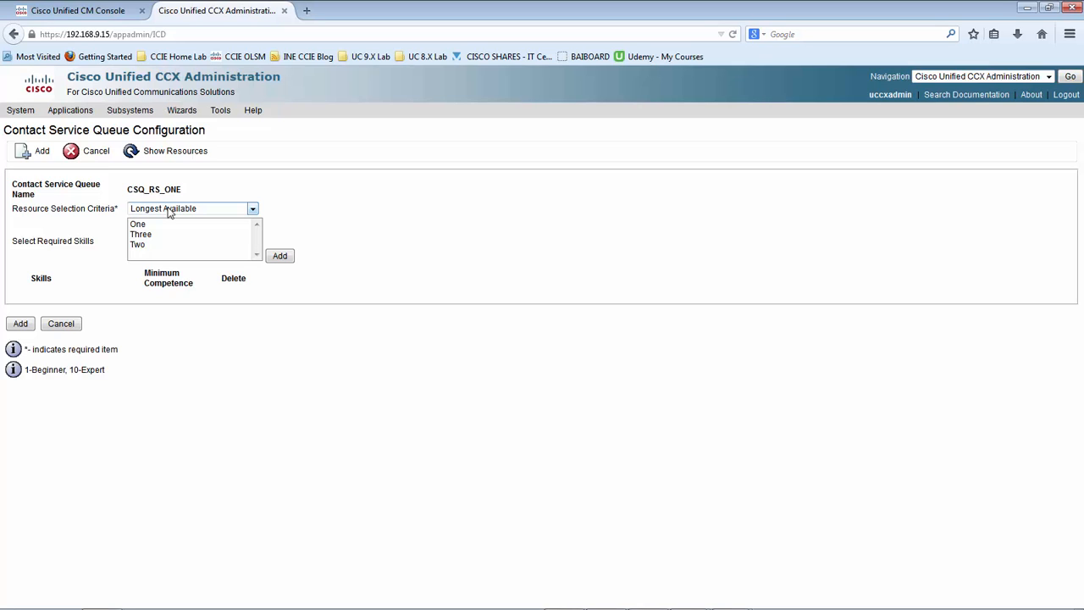
left_click(169, 212)
left_click(177, 253)
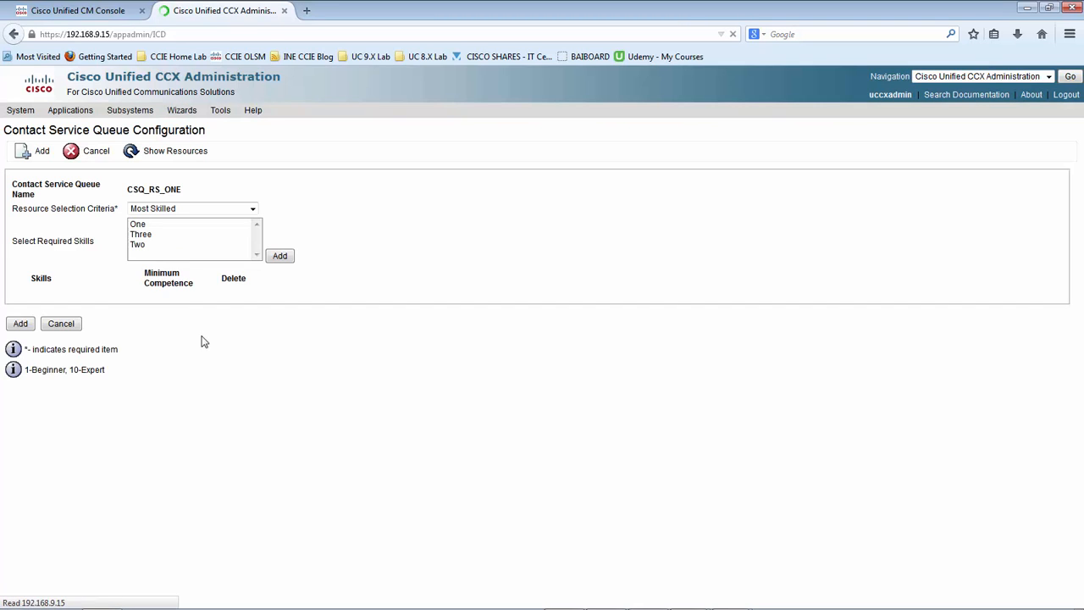
Step: Add One as a required skill for the CSQ_RS_ONE queue
left_click(142, 225)
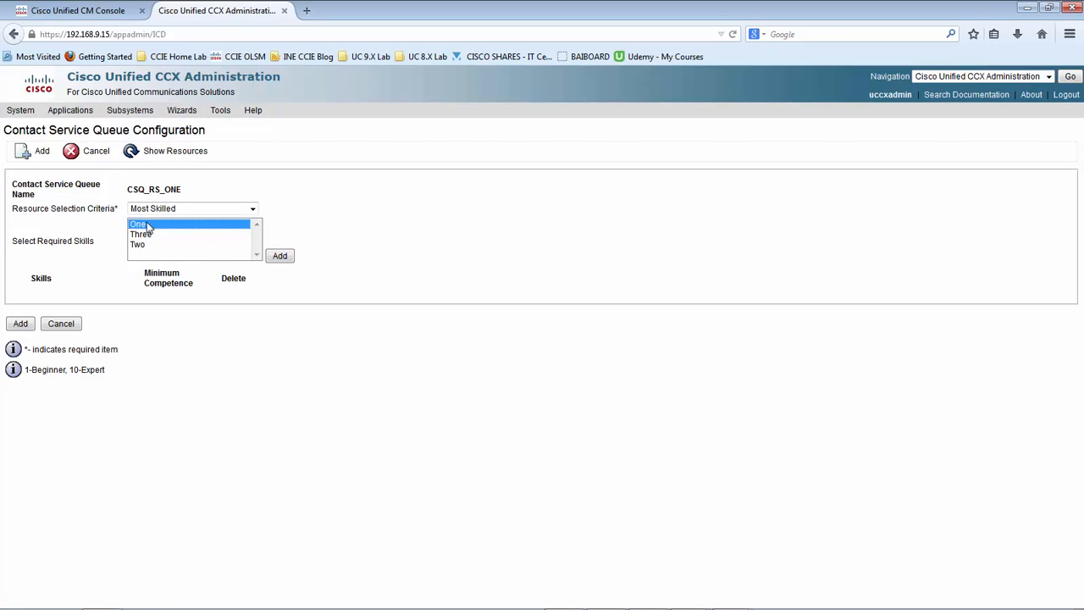
left_click(280, 256)
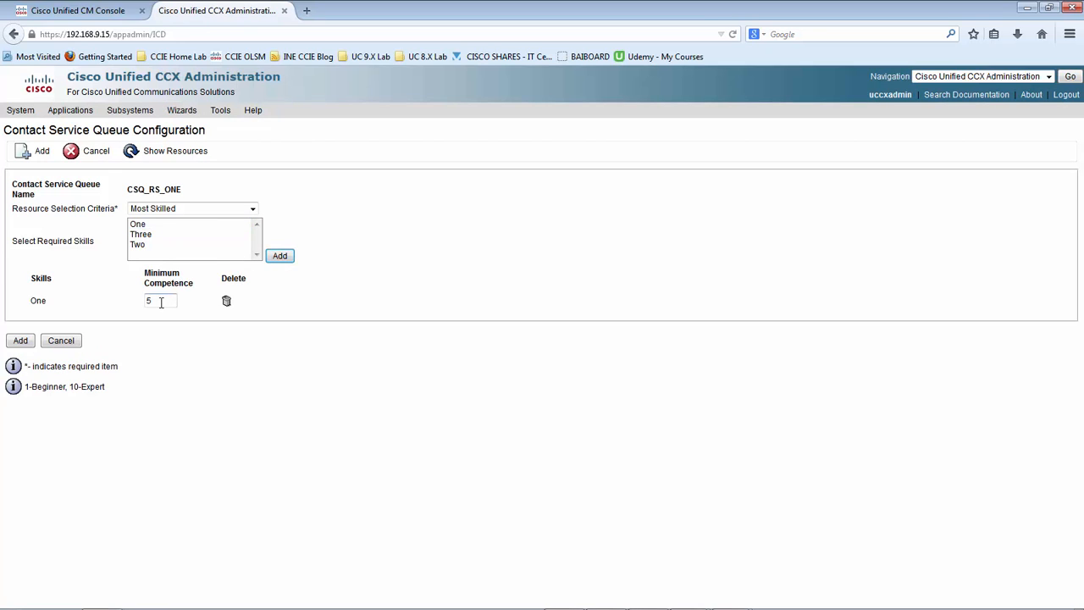
left_click_drag(161, 302, 133, 303)
left_click_drag(58, 304, 18, 307)
Step: Switch to the CSQ notes in Notepad and review the listed skills and the resource selection criteria
key("alt+Tab")
key("alt+Tab")
key("alt+Tab")
key("alt+Tab")
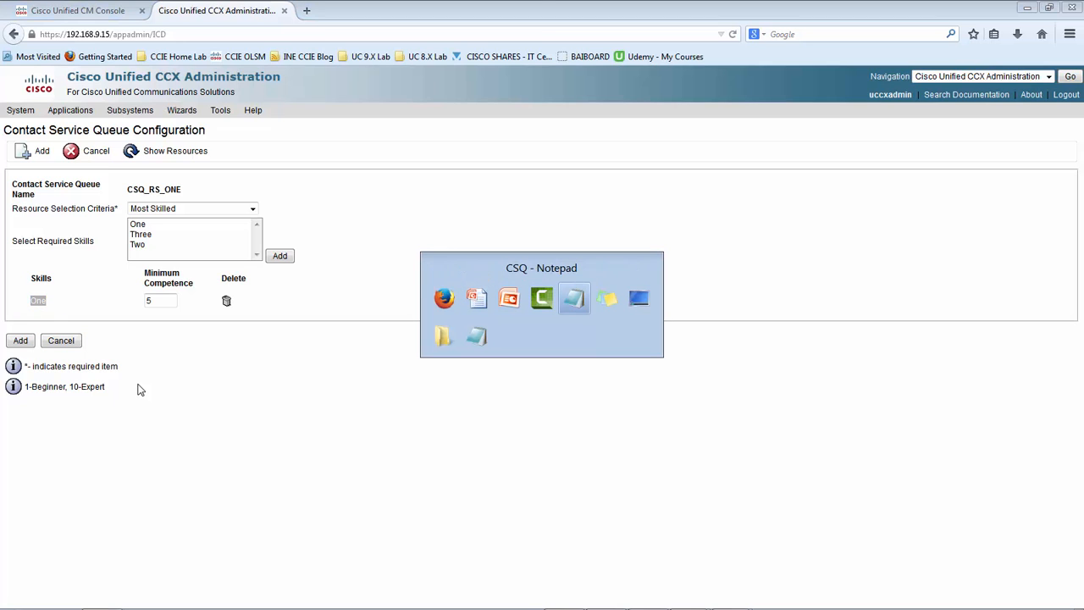
left_click_drag(246, 14, 1083, 17)
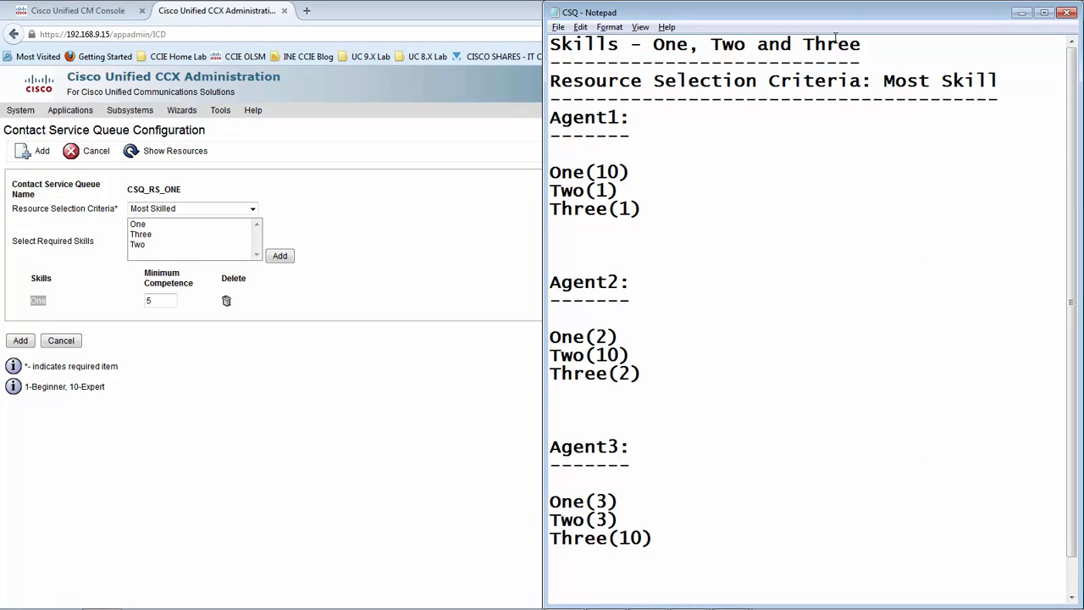
left_click_drag(862, 44, 653, 44)
left_click(688, 102)
left_click_drag(558, 83, 1010, 81)
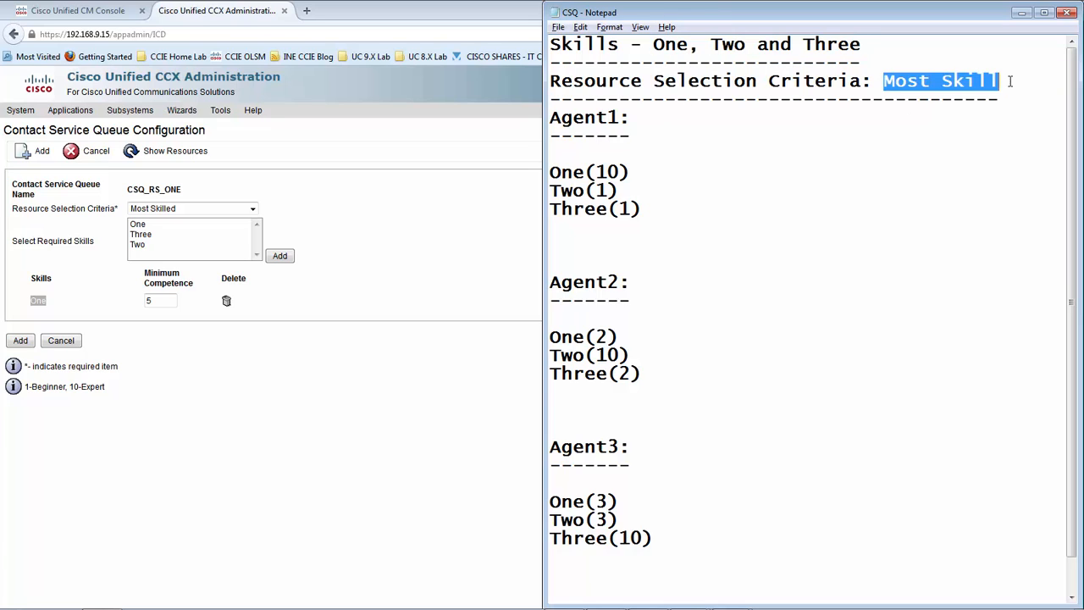
Step: Insert a blank line above the Agent1 heading in the CSQ notes
left_click(252, 210)
key("alt+Tab")
left_click(550, 119)
key("Return")
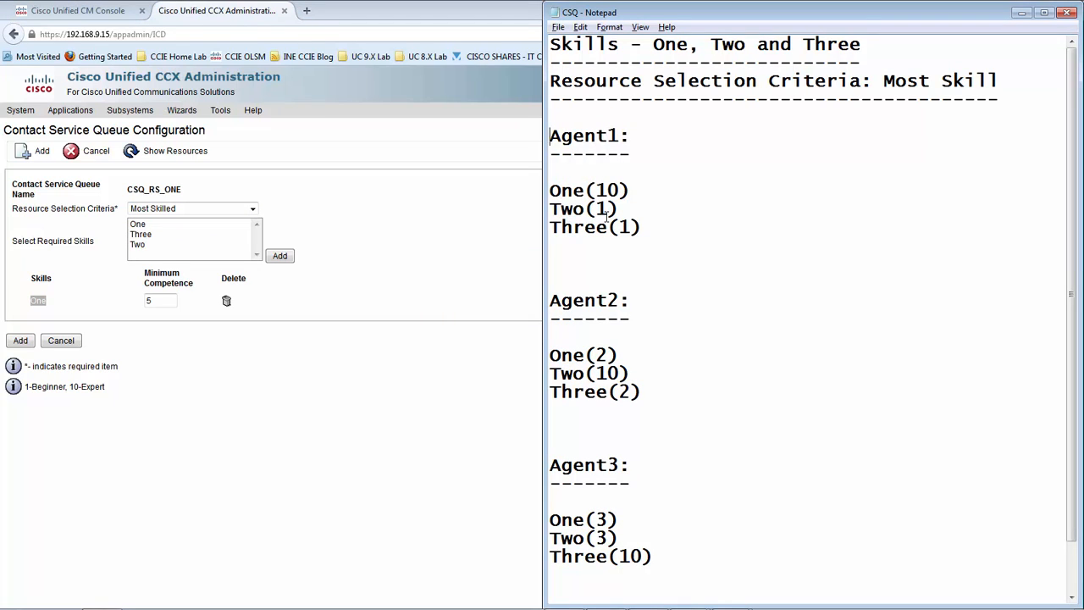
Step: Review Agent1's skill entries in the notes against the required skill configured for the queue
left_click_drag(637, 191, 584, 226)
left_click(665, 565)
left_click(55, 302)
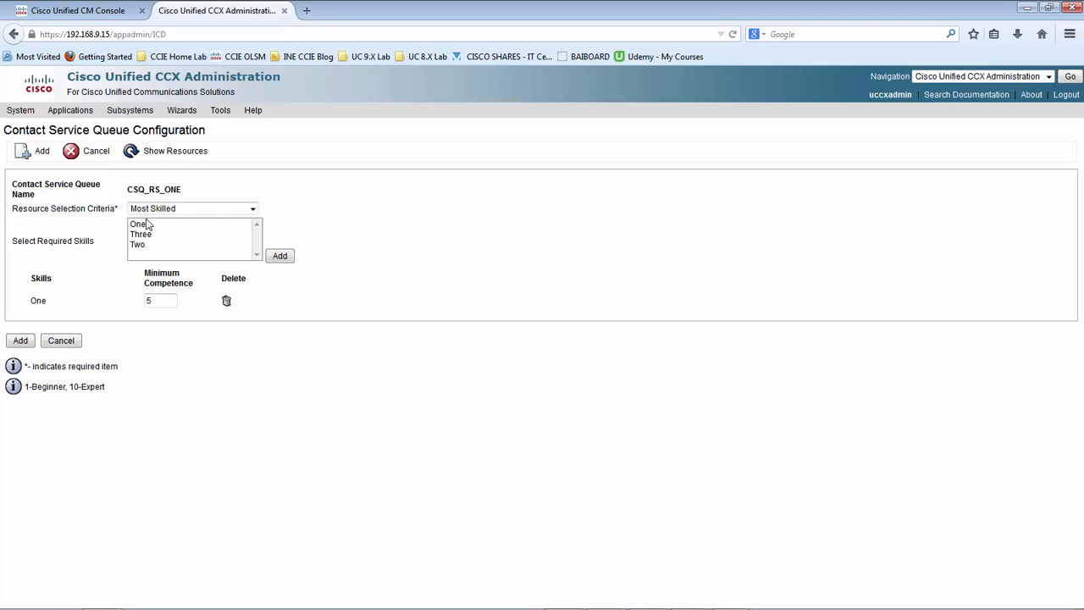
left_click_drag(53, 303, 30, 303)
key("alt+Tab")
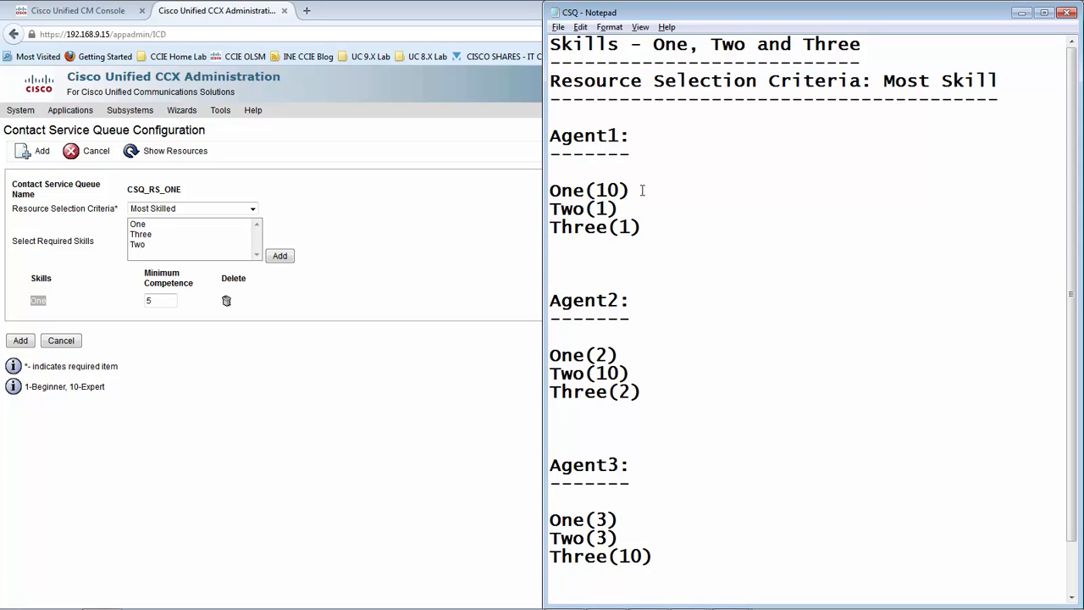
Step: Examine Agent1's competence level for skill One in the CSQ notes
left_click_drag(631, 191, 549, 188)
left_click_drag(620, 137, 559, 136)
left_click(560, 136)
left_click_drag(624, 189, 596, 190)
left_click(621, 189)
left_click_drag(588, 189, 549, 190)
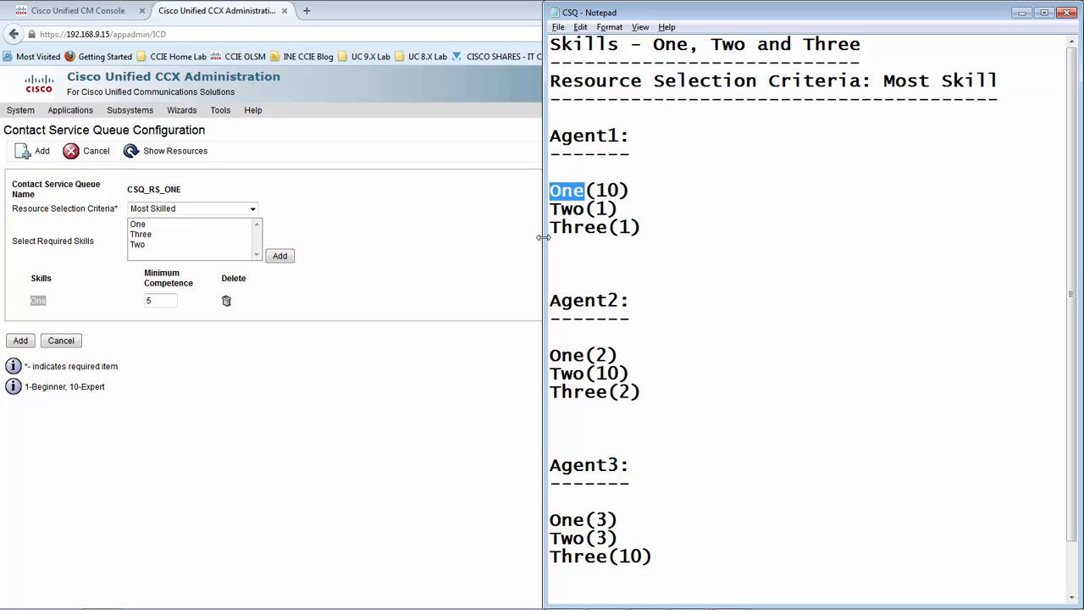
left_click_drag(634, 190, 586, 190)
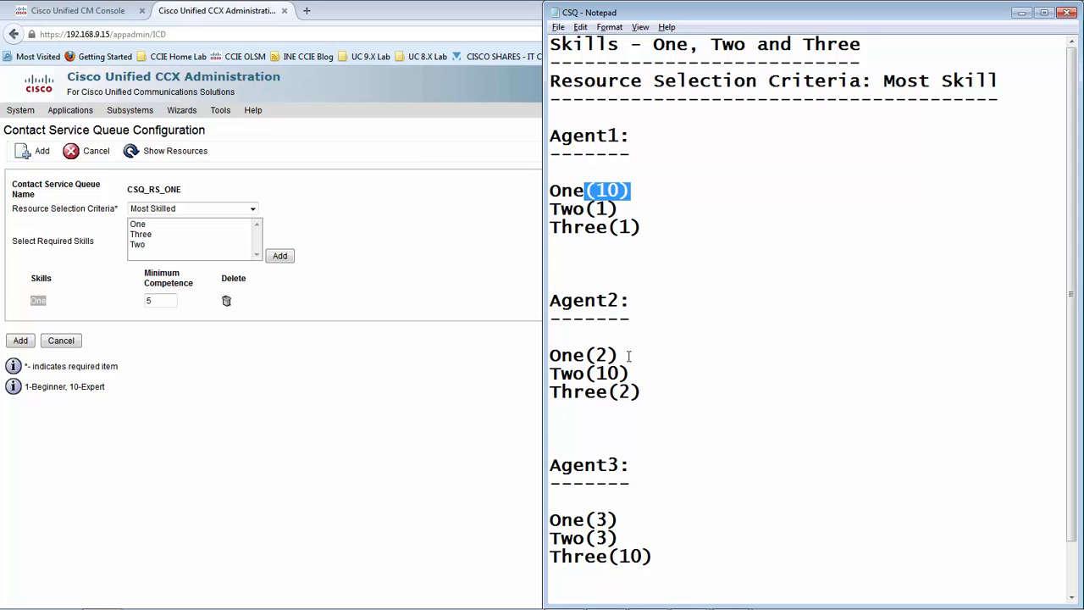
Step: Compare the competence levels of Agent2 and Agent3 for skill One in the notes
left_click_drag(623, 355, 585, 356)
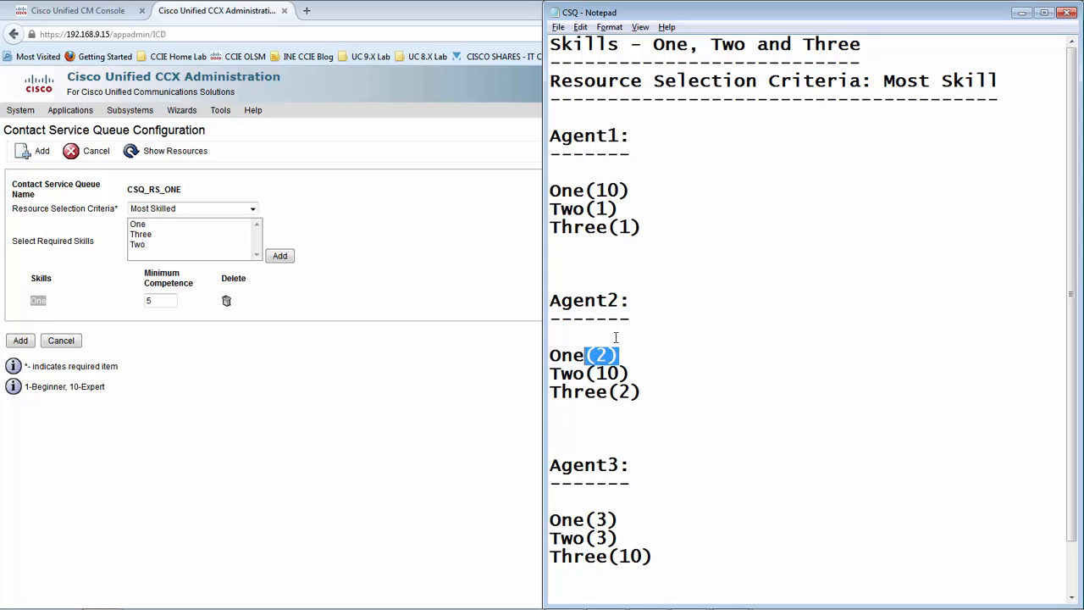
left_click_drag(619, 519, 586, 524)
left_click_drag(623, 356, 587, 356)
left_click_drag(621, 519, 586, 521)
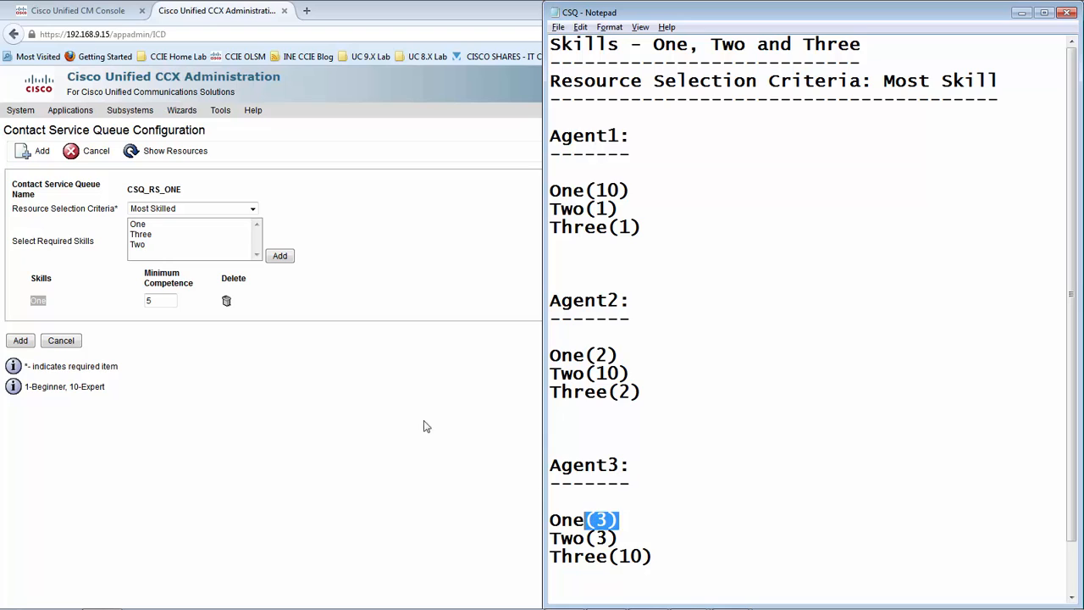
Step: Show which resources qualify for CSQ_RS_ONE at the 5 minimum competence, and close the resource list
left_click(380, 406)
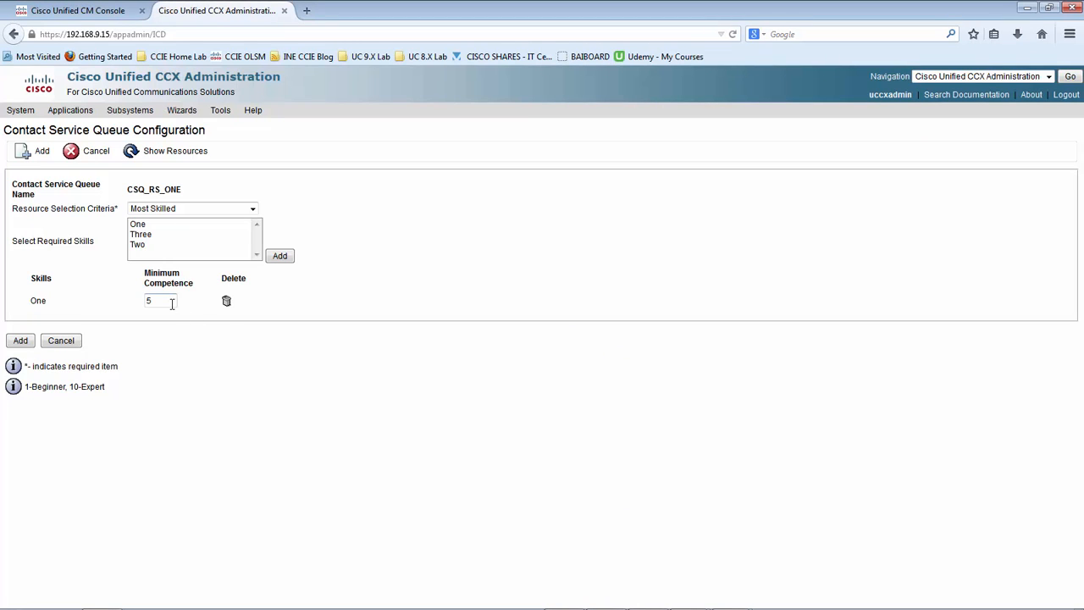
left_click_drag(172, 304, 142, 275)
left_click(239, 340)
left_click(166, 152)
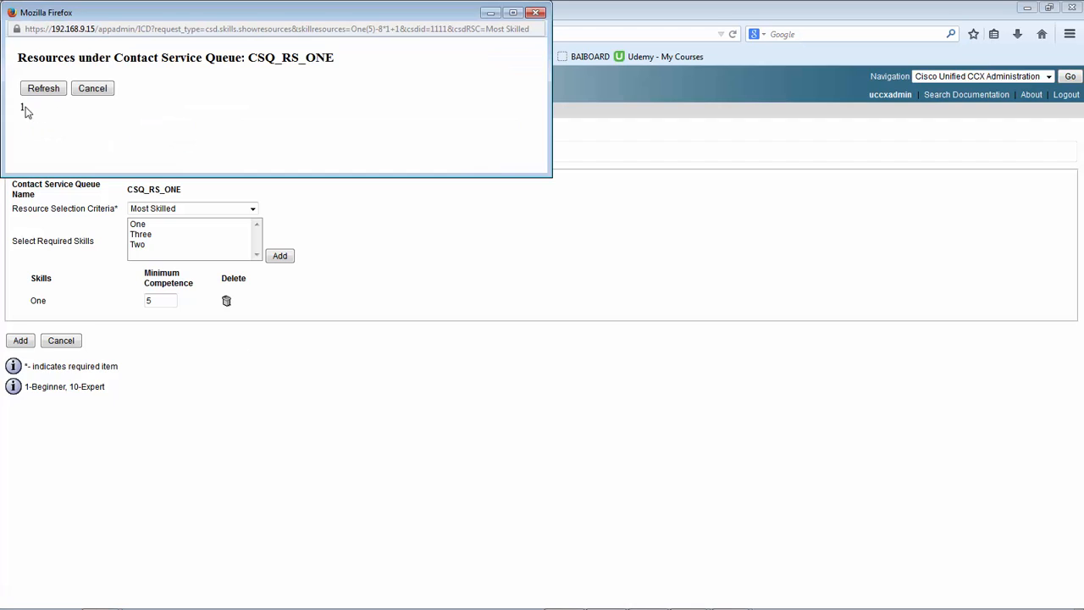
left_click_drag(25, 113, 15, 114)
left_click(93, 89)
Step: Set the minimum competence for skill One to 3
left_click_drag(161, 300, 141, 300)
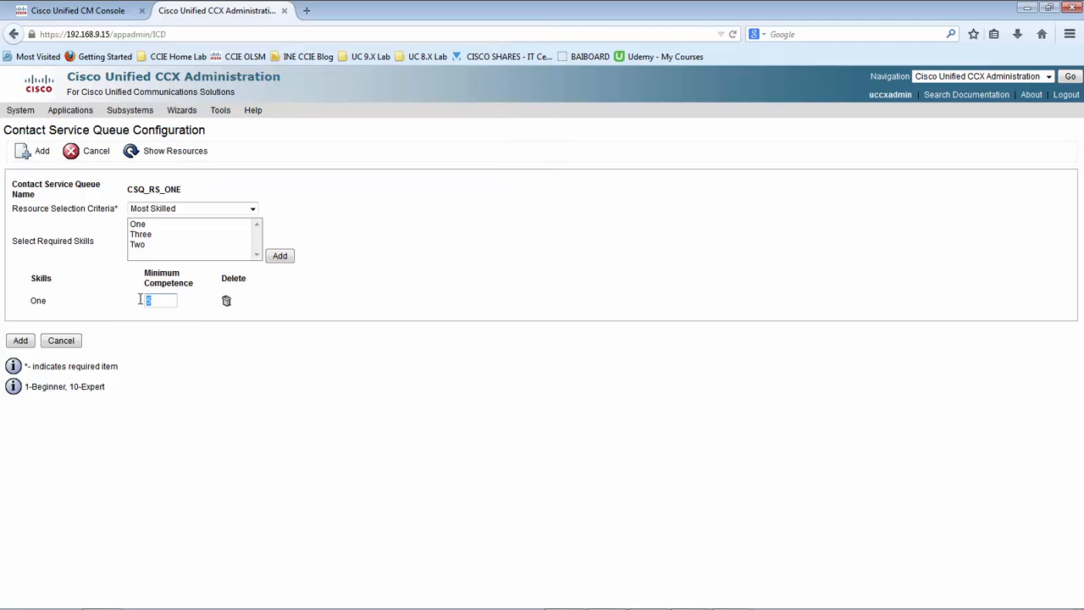
type("3")
Step: Check the CSQ notes for the skill One levels of Agent1 and Agent3 against the new minimum competence
key("alt+Tab")
left_click(649, 293)
left_click_drag(635, 196, 552, 187)
left_click_drag(627, 517, 549, 519)
left_click_drag(638, 138, 550, 136)
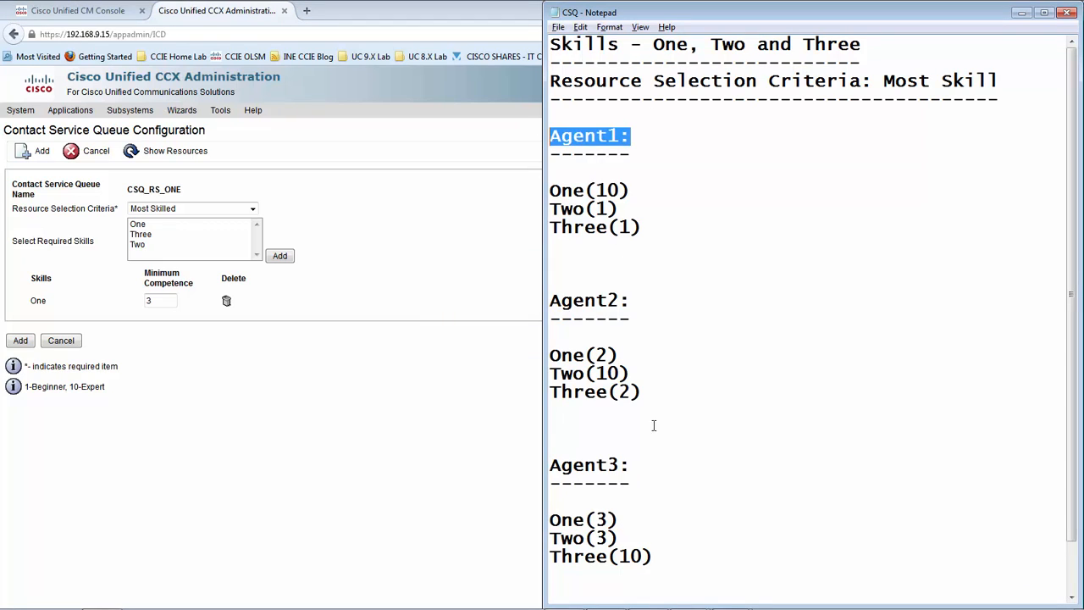
left_click_drag(630, 465, 549, 466)
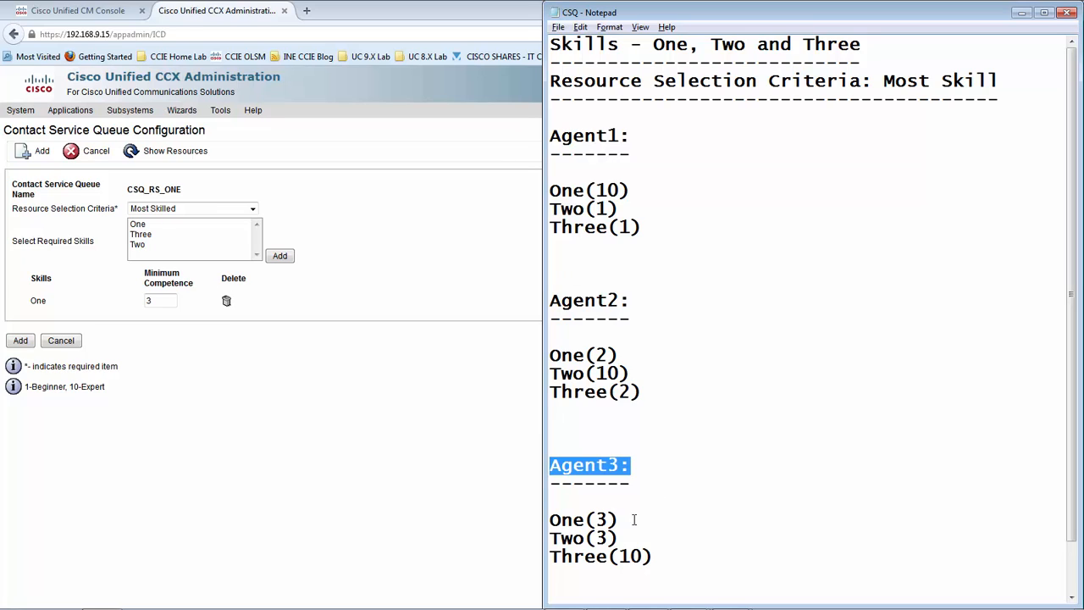
left_click_drag(621, 520, 552, 515)
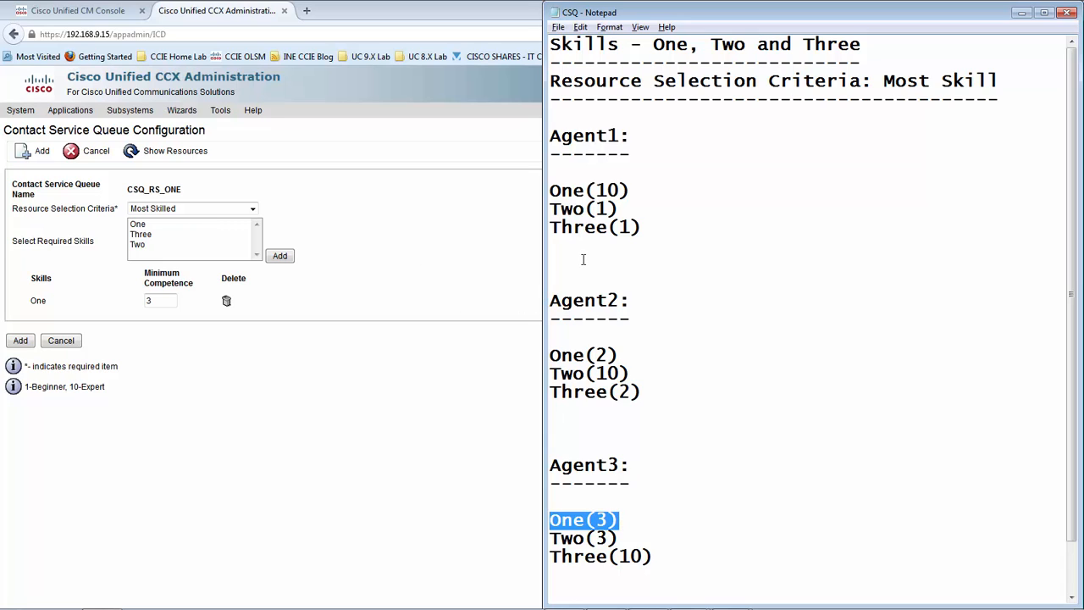
Step: Show which resources qualify for CSQ_RS_ONE at minimum competence 3, and close the resource list
left_click(166, 166)
left_click(161, 152)
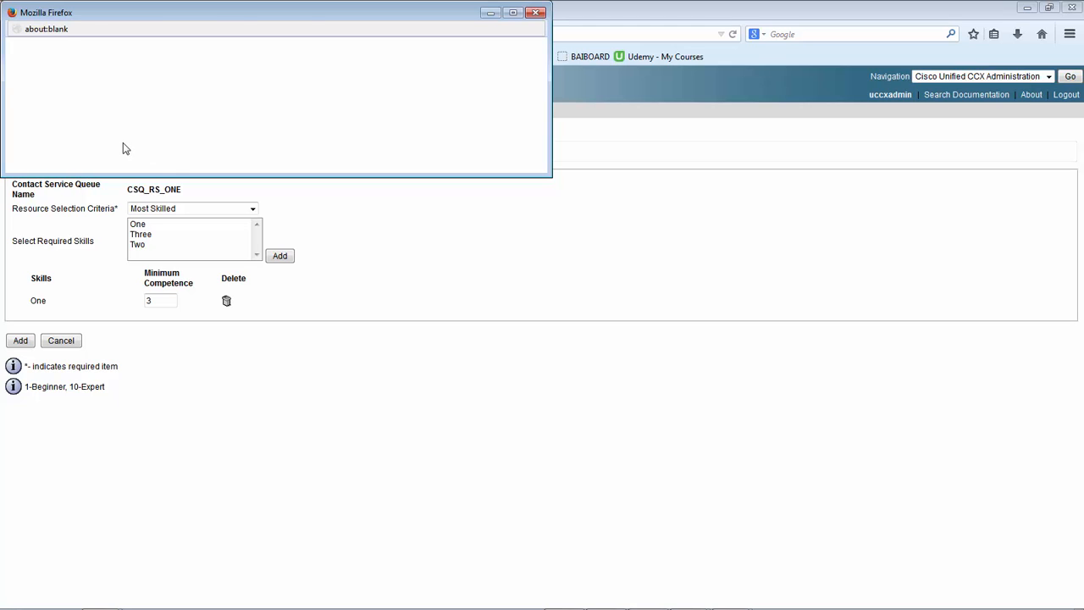
double_click(21, 108)
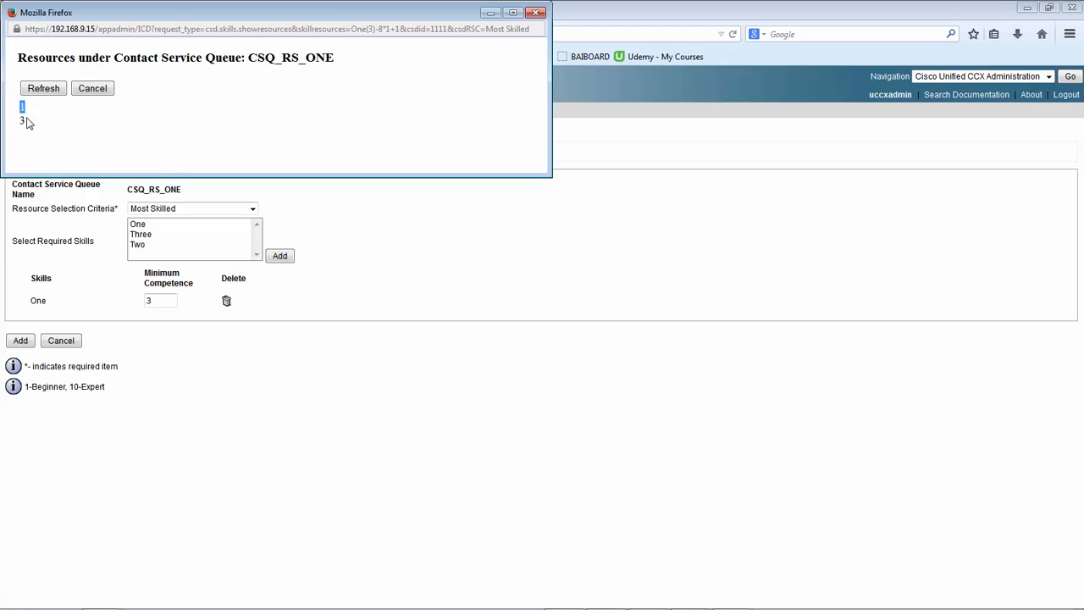
left_click_drag(31, 121, 5, 125)
left_click(89, 89)
Step: Compare the queue's required skill One and its minimum competence with Agent1's level in the notes
key("alt+Tab")
left_click(636, 290)
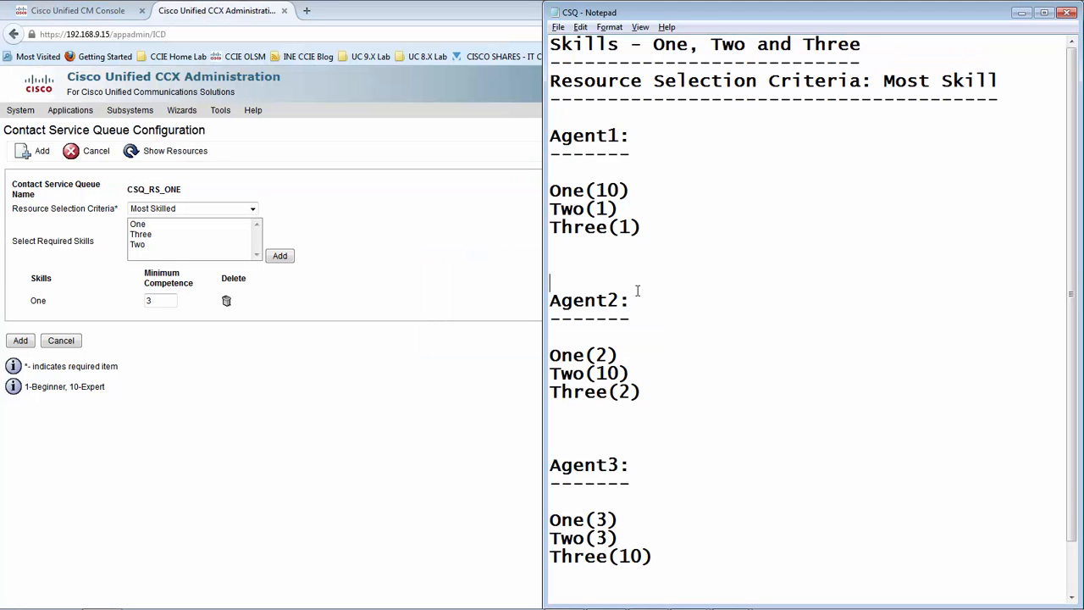
left_click(21, 305)
left_click_drag(21, 305, 85, 304)
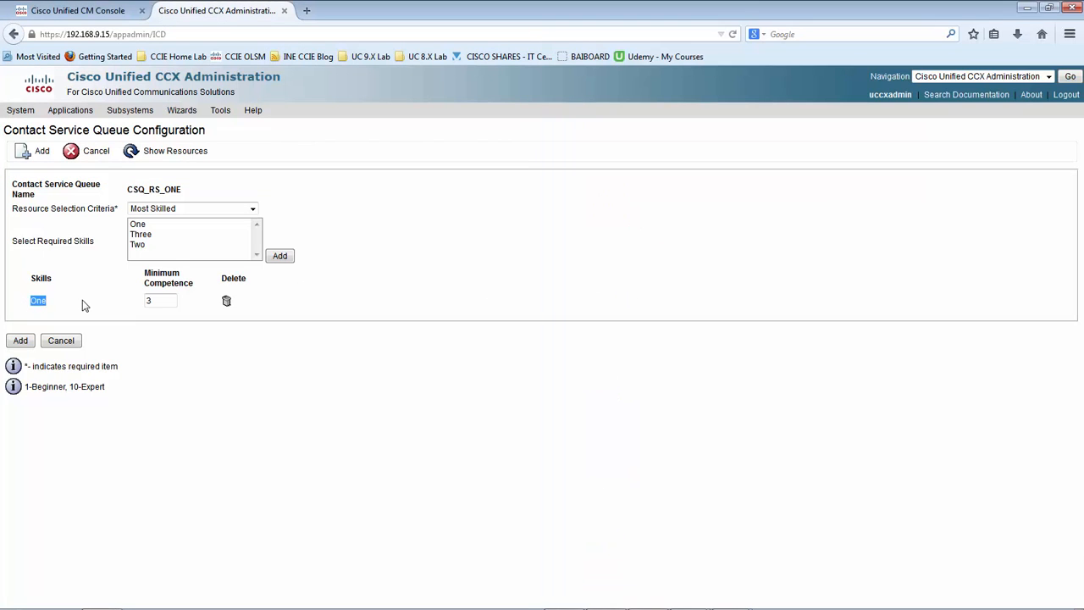
key("alt+Tab")
left_click_drag(632, 190, 548, 189)
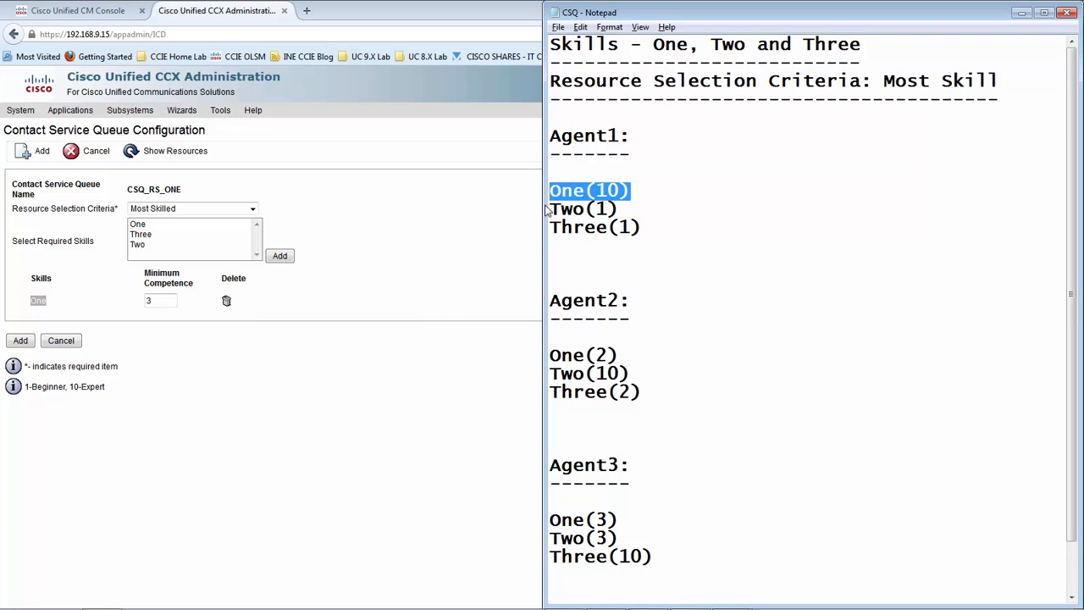
left_click_drag(652, 193, 590, 191)
left_click(157, 300)
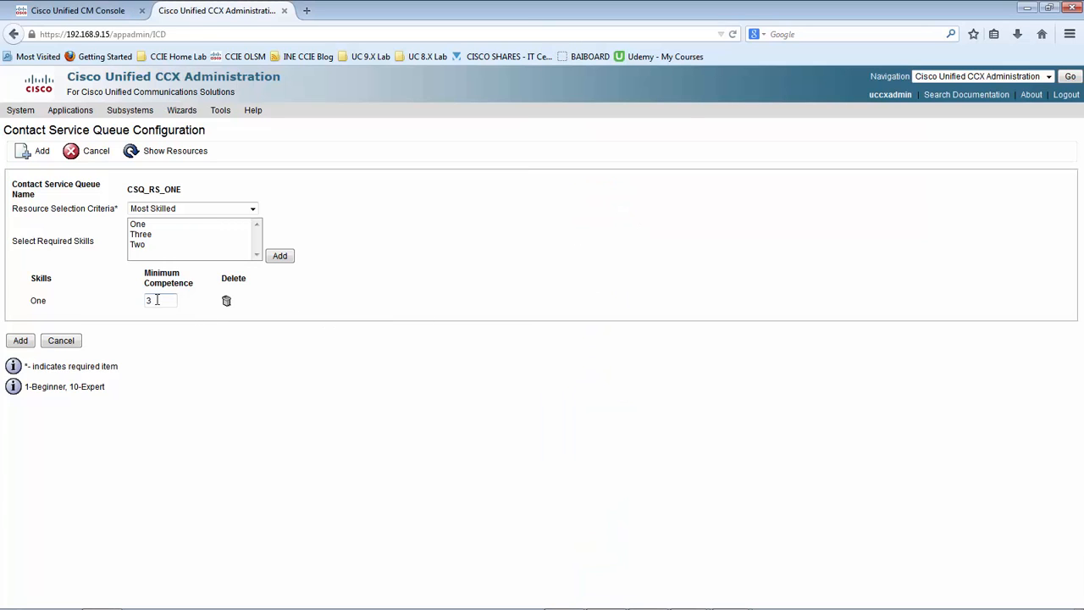
left_click_drag(166, 301, 141, 300)
key("alt+Tab")
left_click(618, 230)
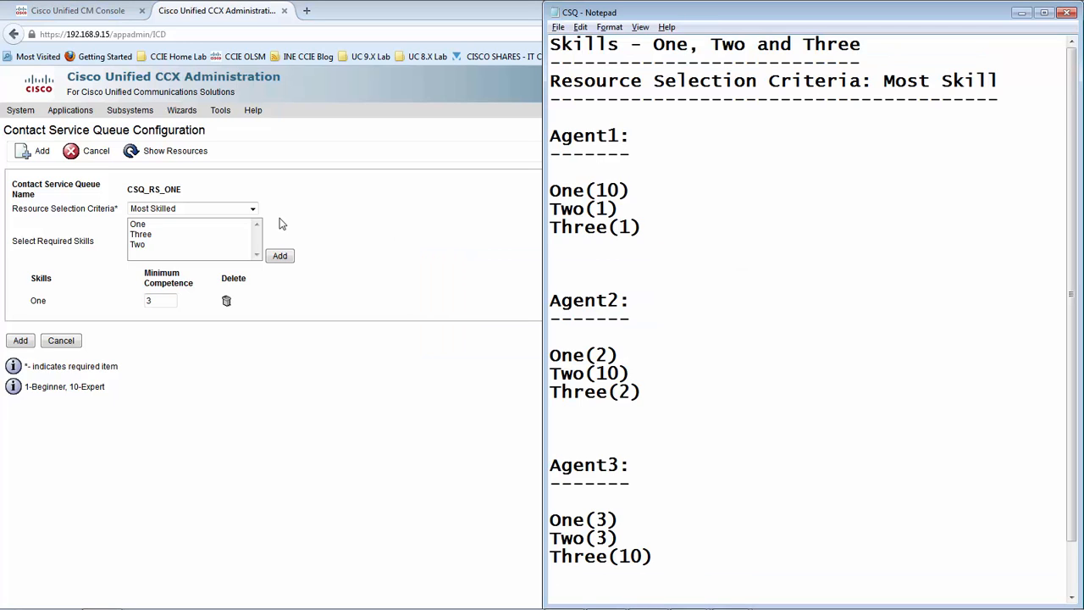
Step: Review the queue's name and required skill, and compare the skill One entries of Agent1 and Agent3 in the notes
key("alt+Tab")
left_click_drag(186, 189, 123, 198)
key("alt+Tab")
left_click_drag(56, 302, 17, 304)
key("alt+Tab")
left_click_drag(632, 191, 549, 193)
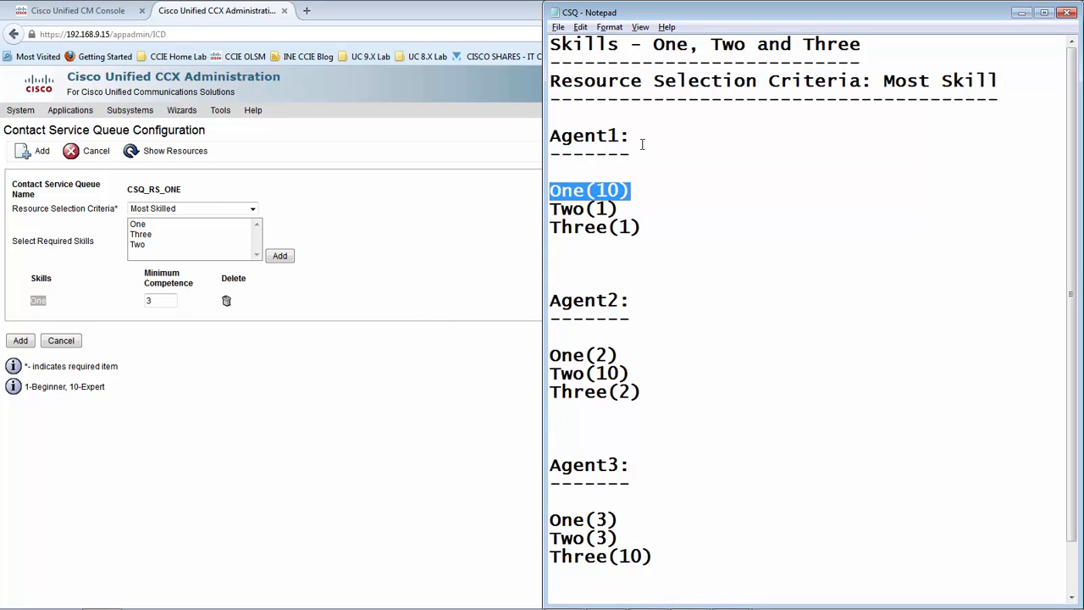
left_click_drag(634, 138, 552, 142)
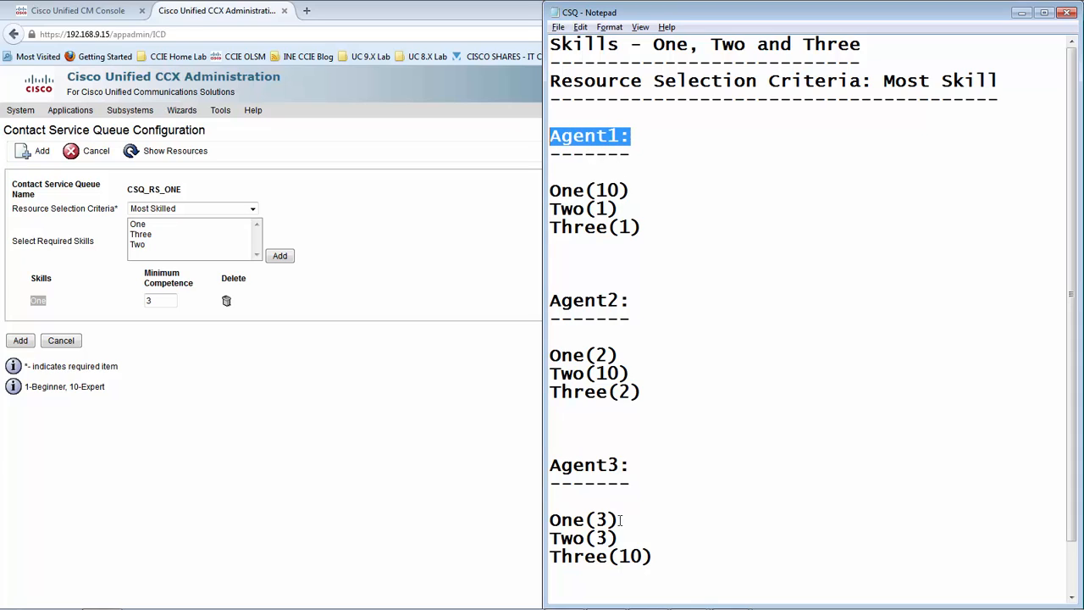
left_click_drag(625, 525, 548, 525)
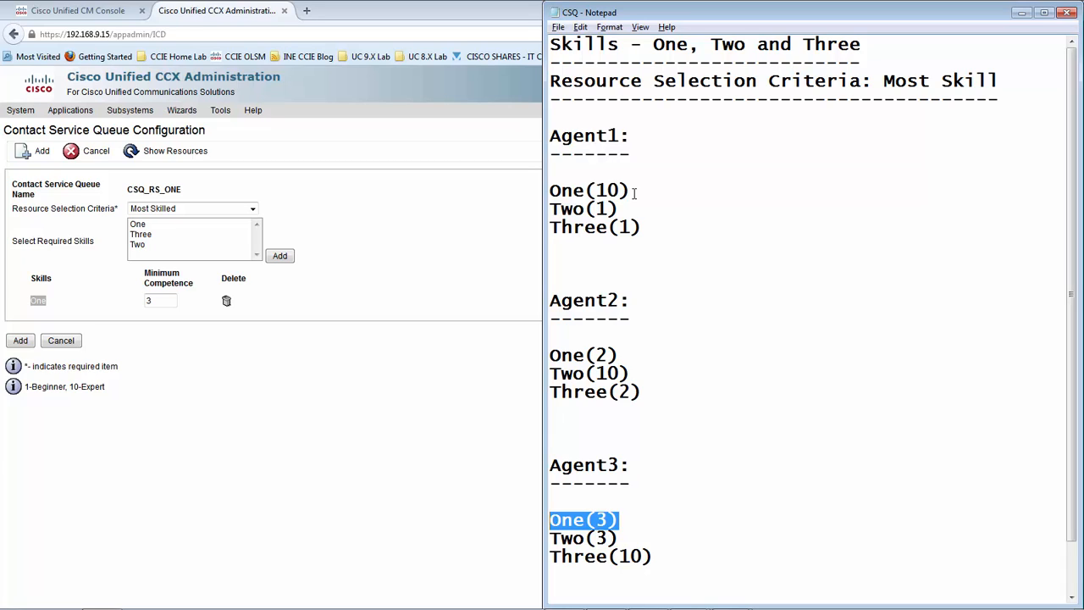
Step: Compare Agent1's skill One entry in the CSQ notes with the queue's resource selection criteria
left_click_drag(633, 193, 535, 195)
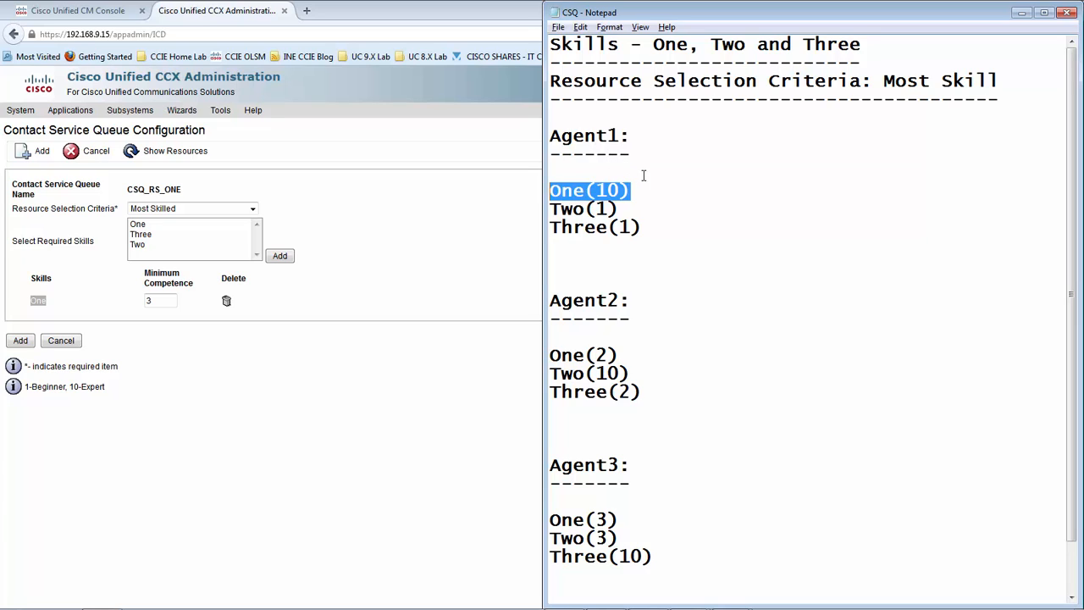
left_click(282, 207)
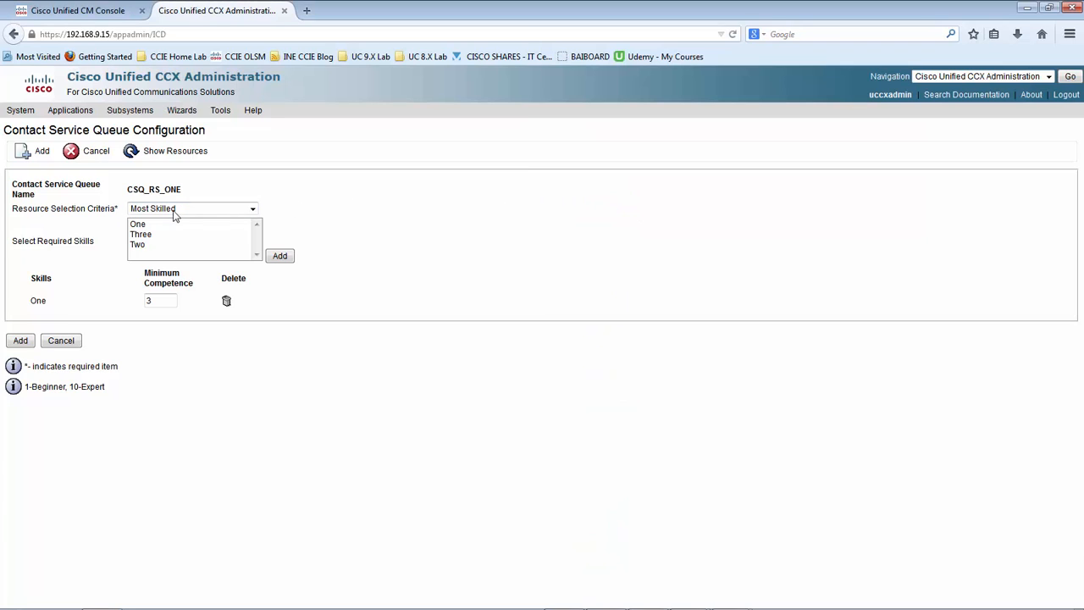
key("alt+Tab")
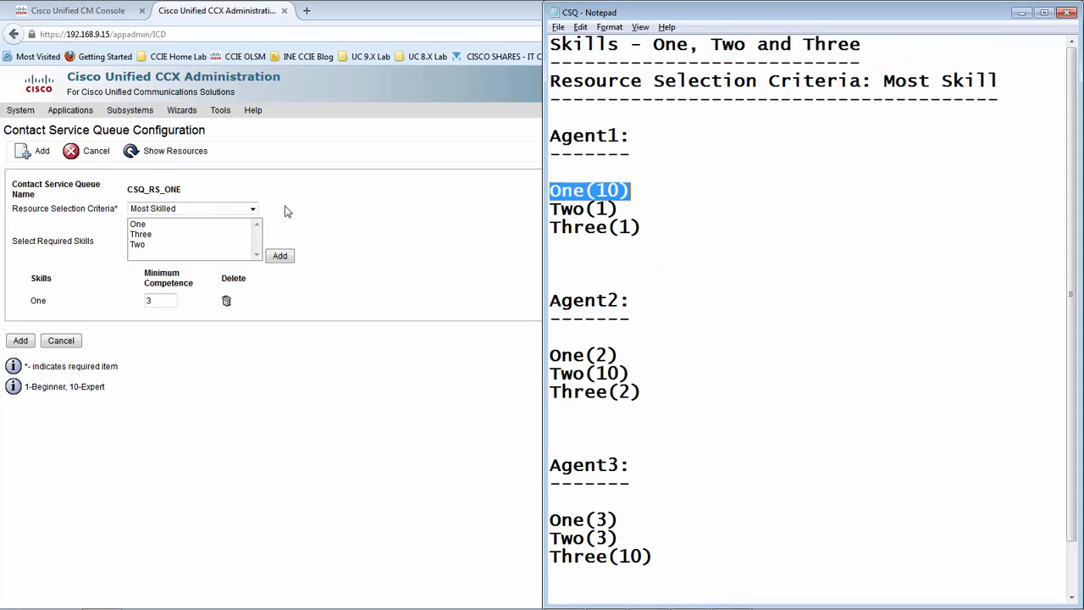
left_click(646, 191)
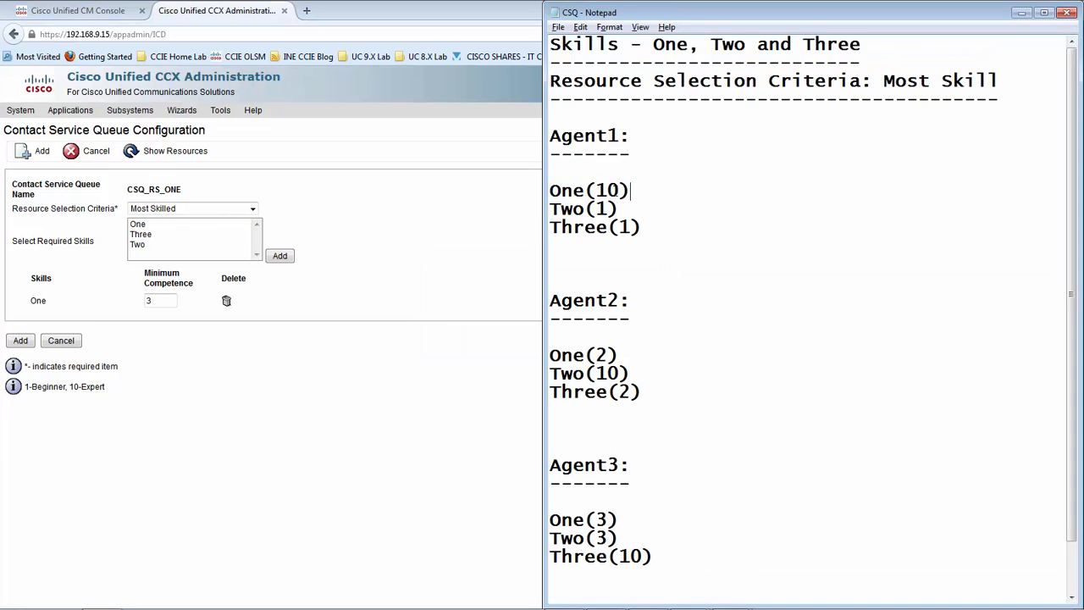
left_click_drag(631, 190, 548, 190)
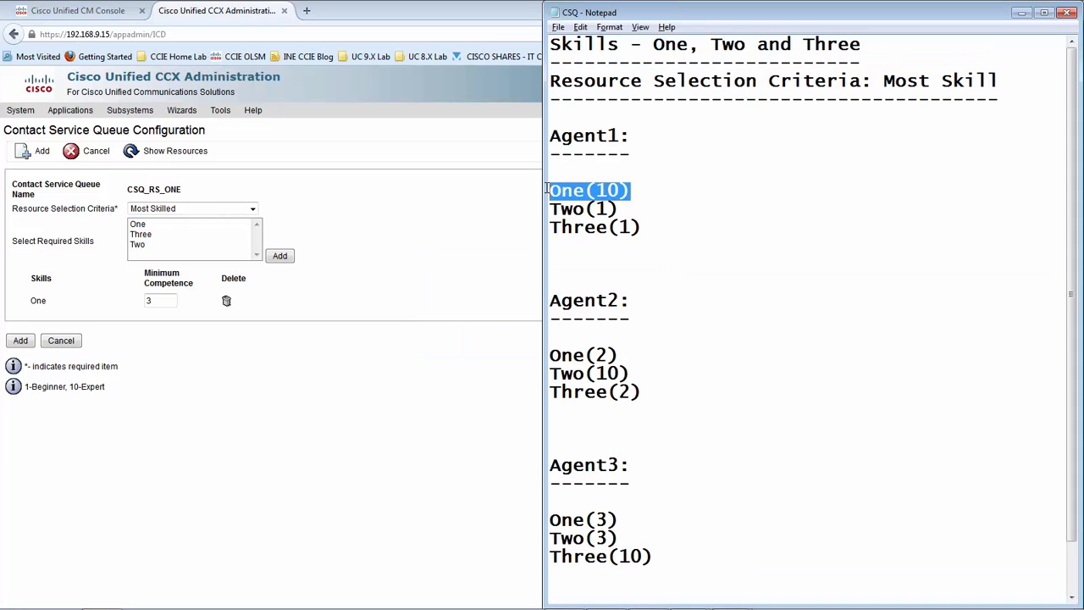
left_click(647, 198)
Step: Save the CSQ_RS_ONE queue with its required skill and start adding another contact service queue
left_click(311, 373)
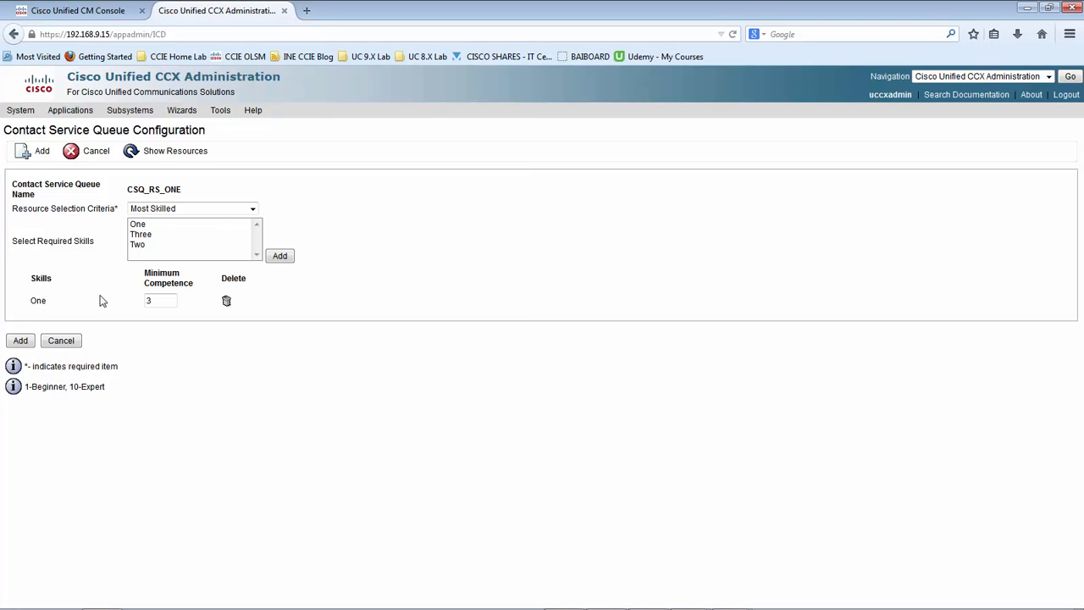
left_click(18, 342)
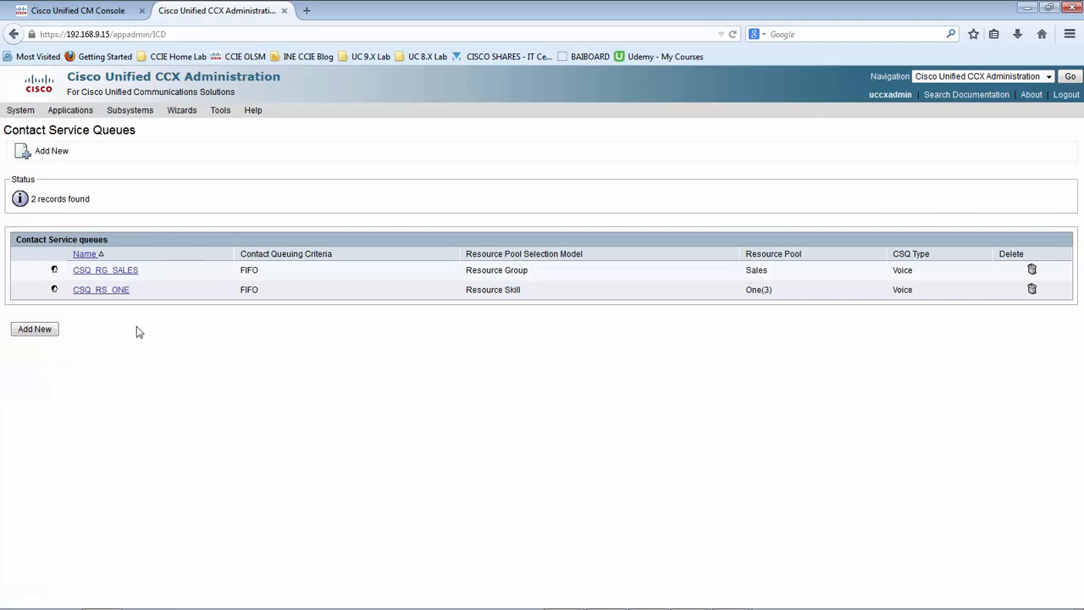
left_click(28, 328)
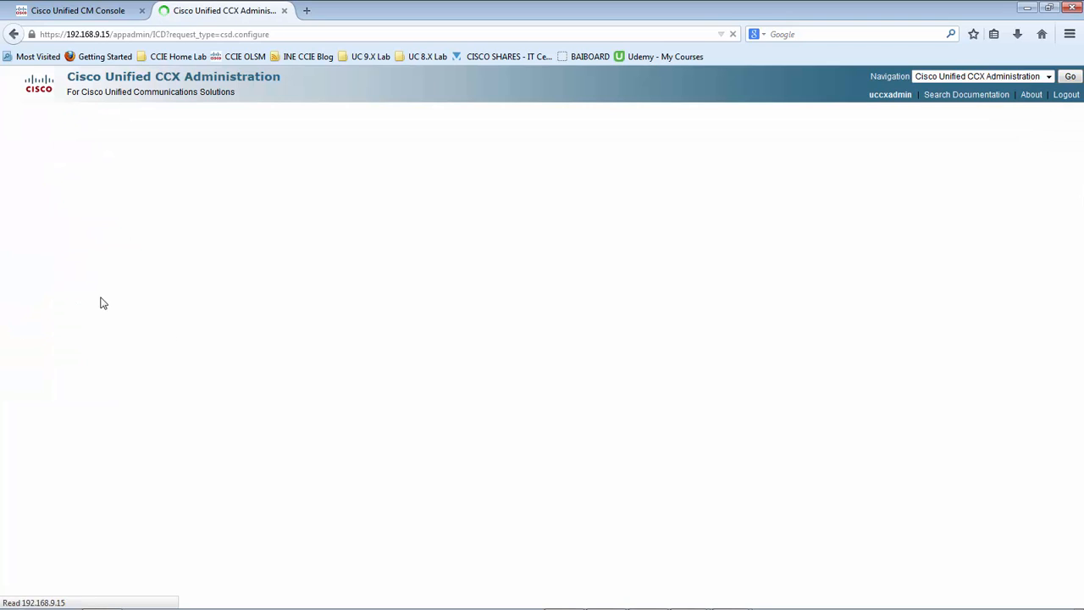
Step: Name the new contact service queue CSQ_RS_COMMON, reusing the earlier entry of that name
left_click(186, 225)
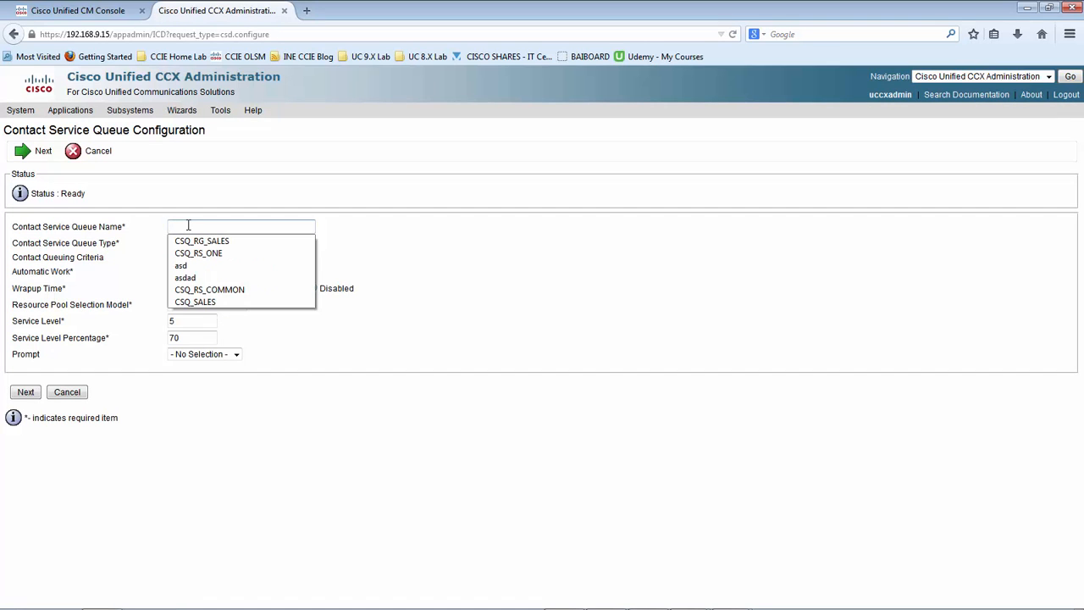
key("Down")
key("Down")
key("Down")
key("Down")
key("Down")
key("Return")
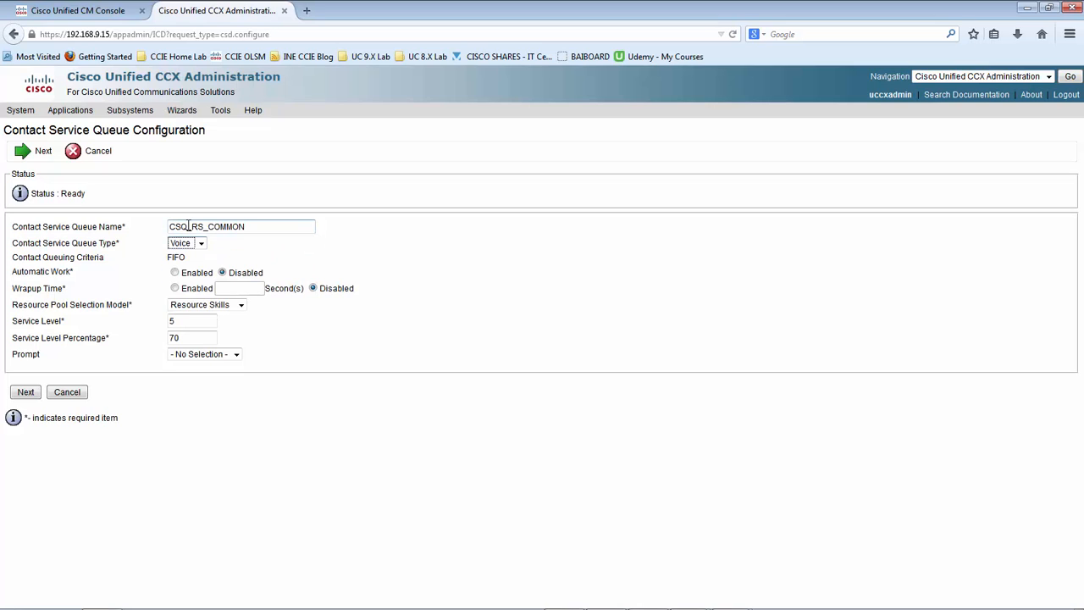
left_click_drag(204, 226, 188, 226)
left_click(254, 226)
left_click(228, 229)
left_click_drag(209, 226, 246, 226)
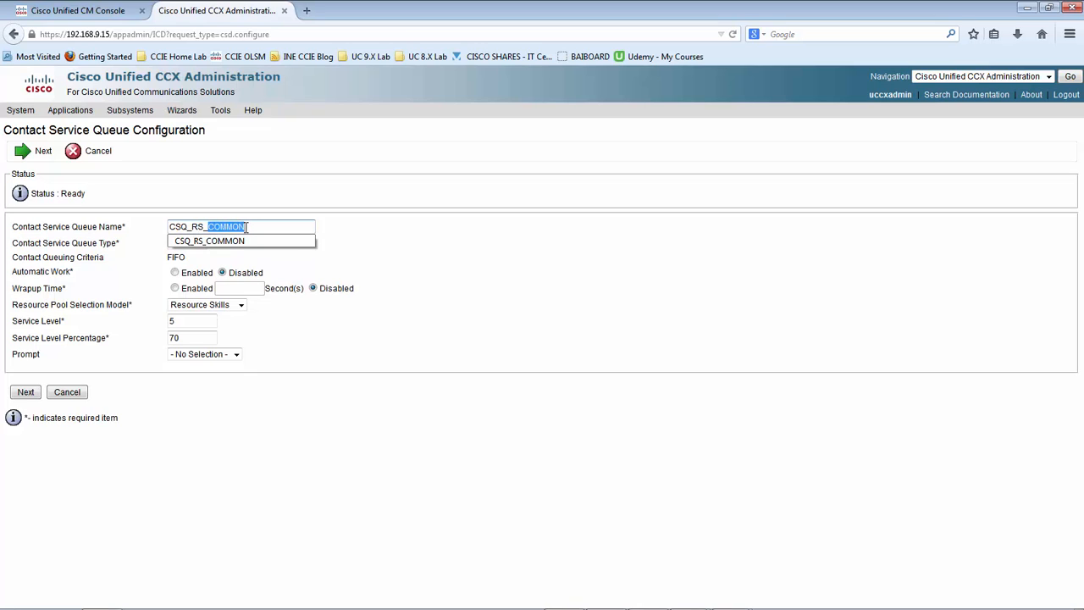
left_click(381, 228)
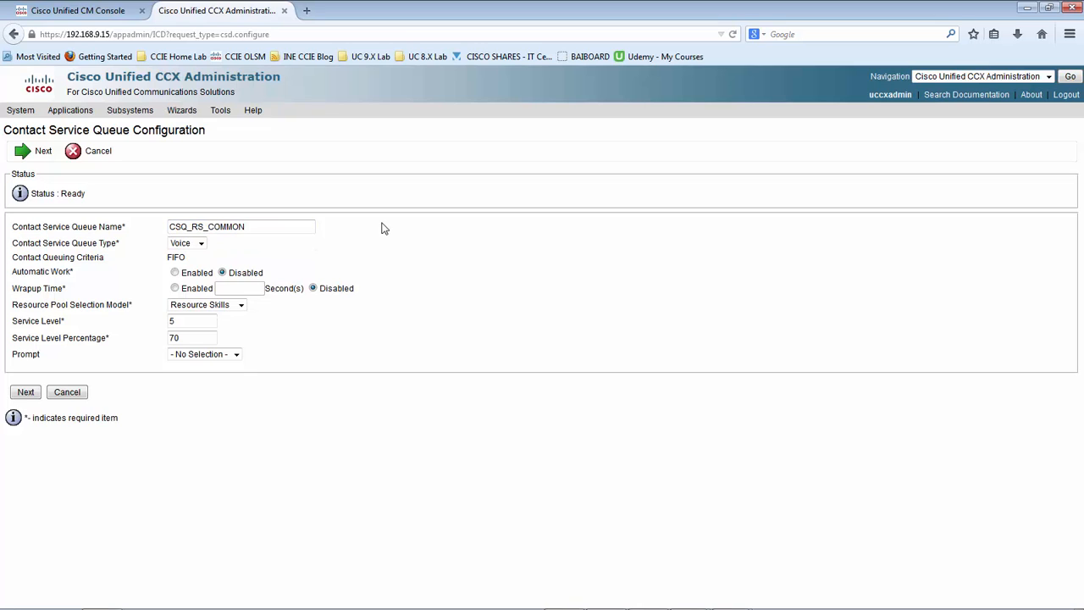
Step: Keep Resource Skills as the resource pool selection model and continue to the queue's skill configuration
left_click(192, 306)
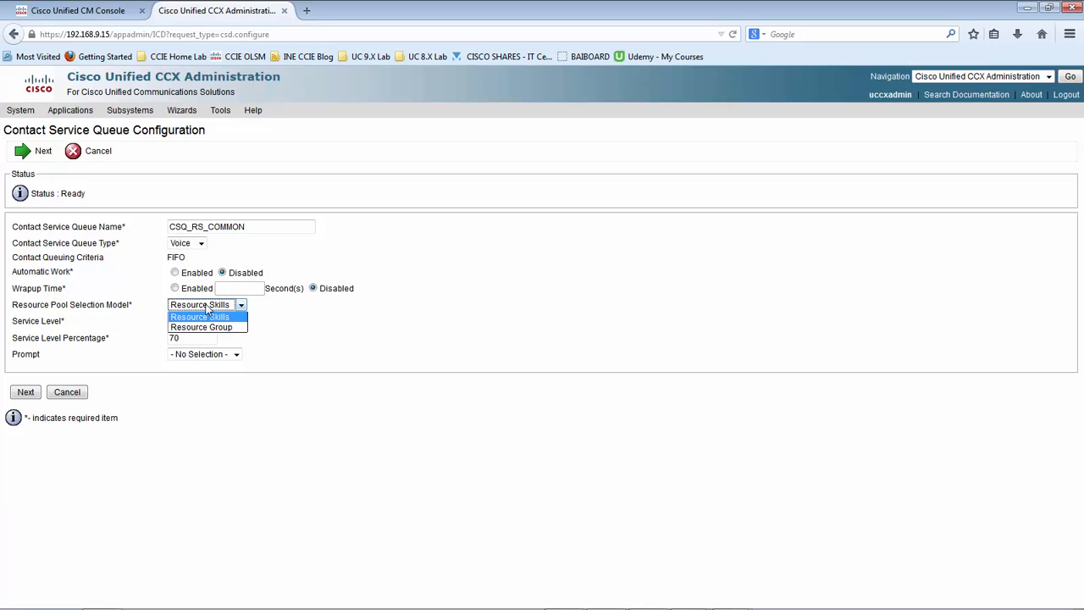
left_click(160, 402)
left_click(26, 392)
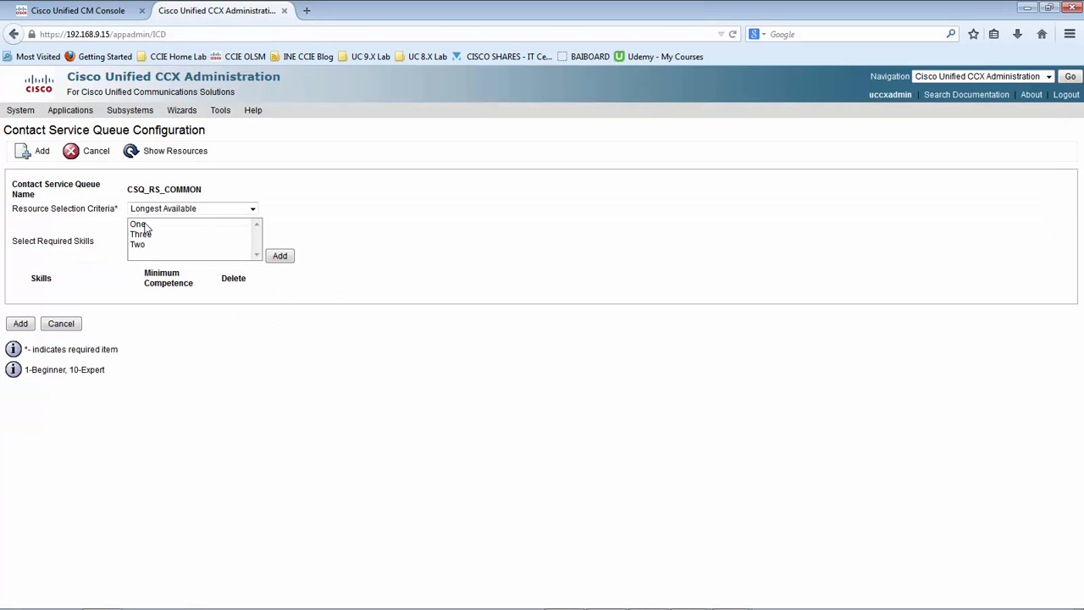
Step: Set the resource selection criteria to Most Skilled and add One, Three and Two as required skills
left_click(180, 212)
left_click(140, 248)
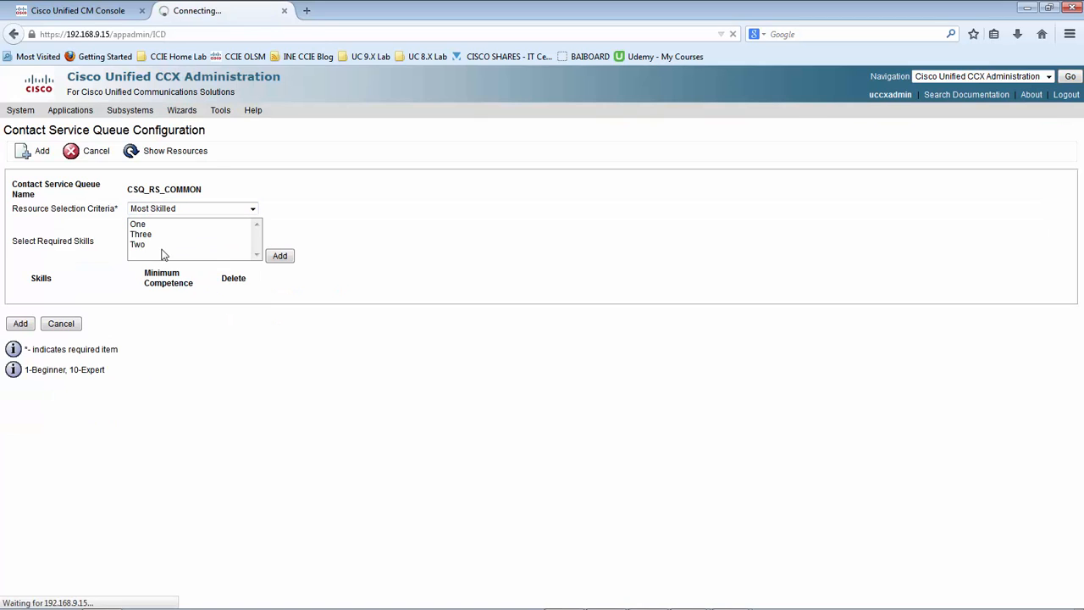
left_click(139, 227)
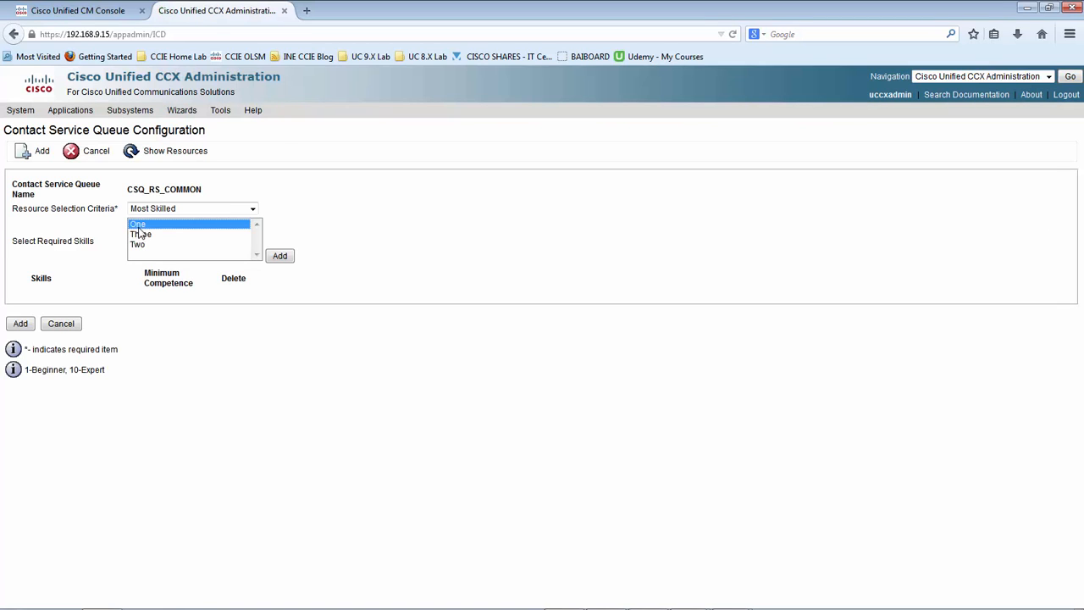
left_click(144, 244, "shift")
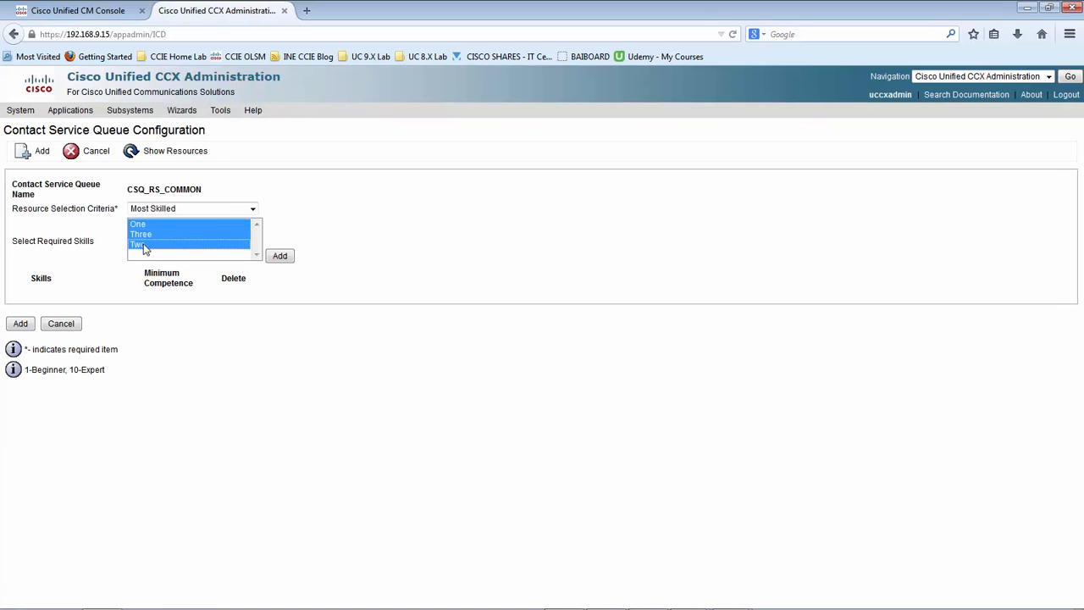
left_click(281, 256)
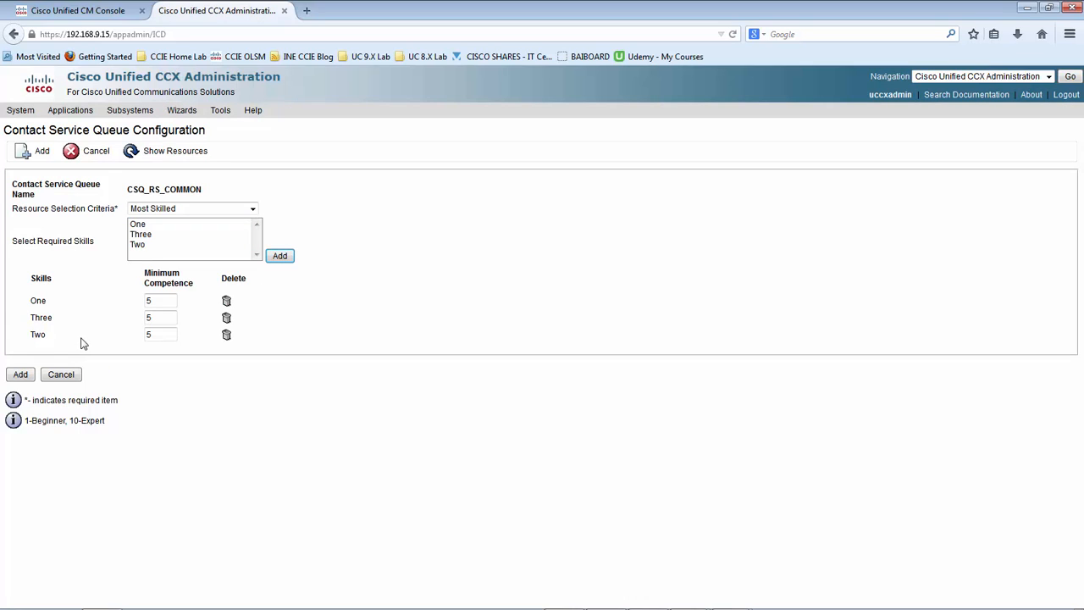
Step: Review the three required skills of CSQ_RS_COMMON, its queue name and each skill's minimum competence
left_click_drag(54, 341, 24, 302)
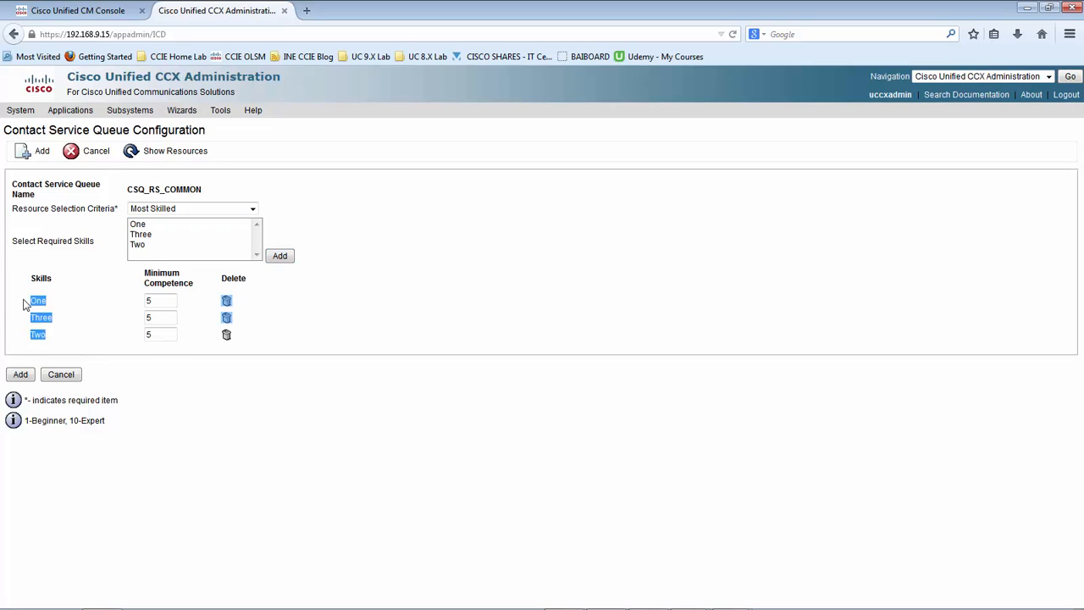
left_click(78, 313)
left_click_drag(31, 302, 261, 337)
left_click(261, 336)
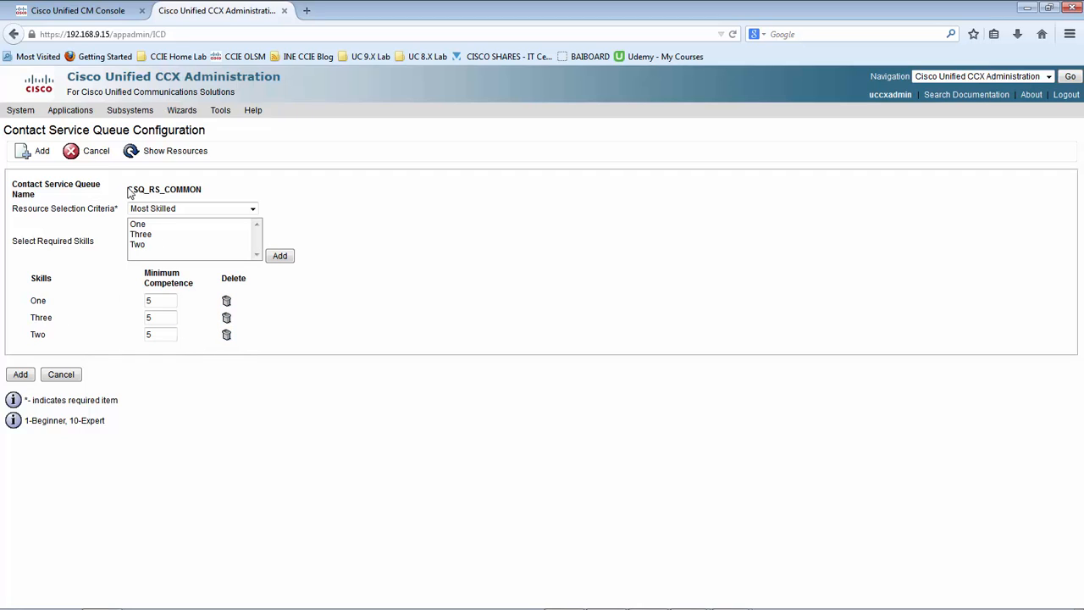
left_click_drag(127, 189, 205, 191)
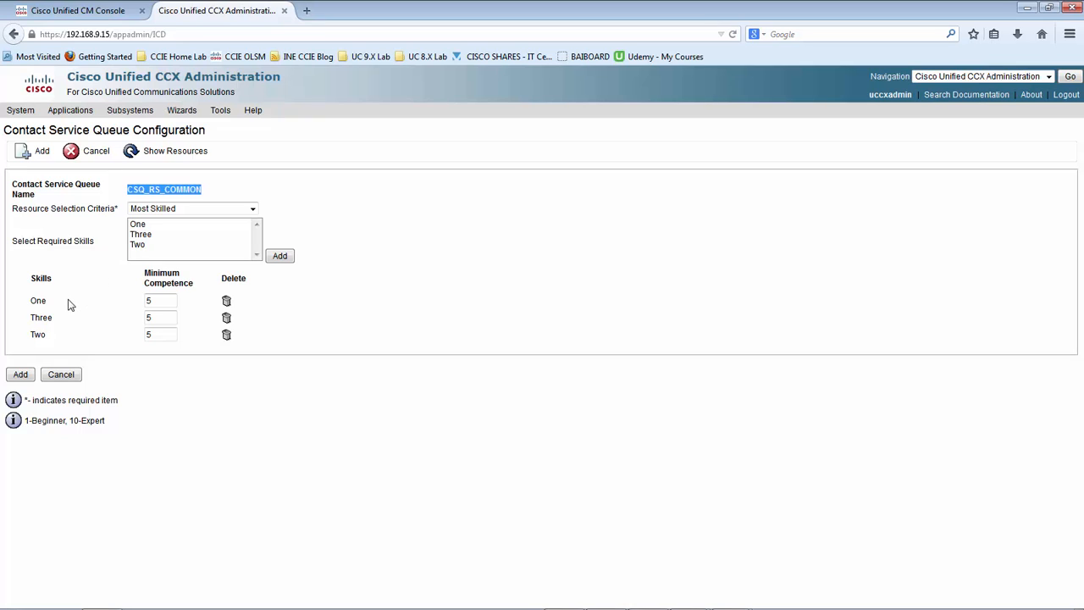
left_click_drag(29, 301, 50, 346)
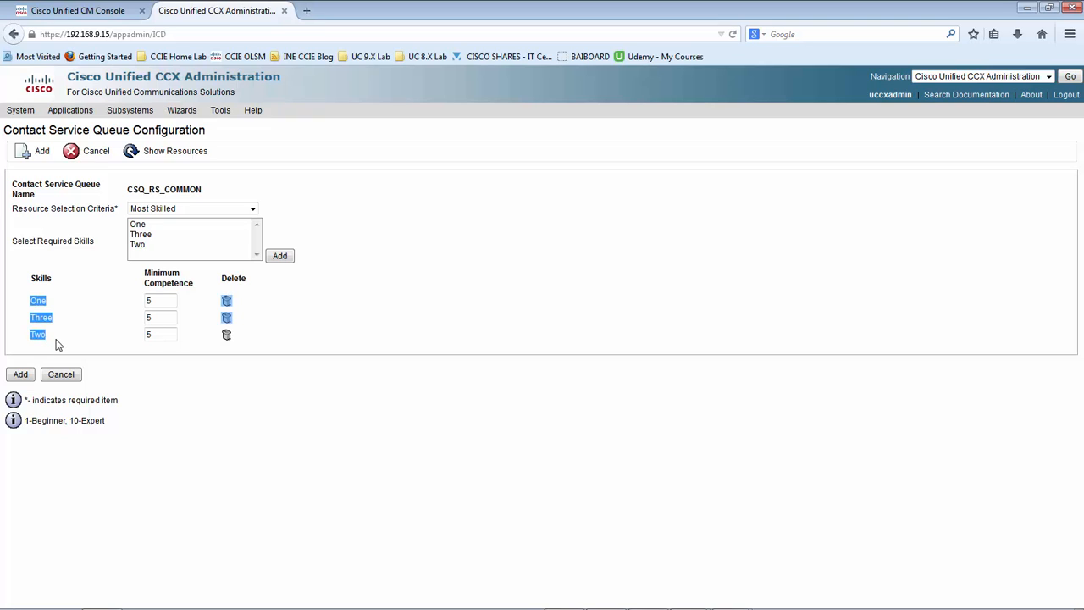
left_click(149, 301)
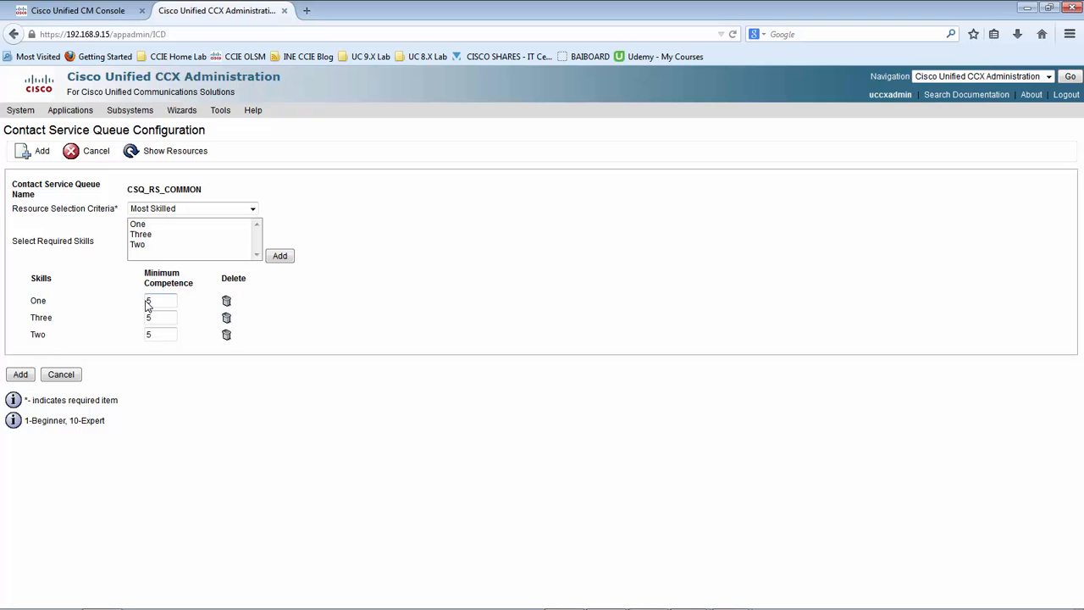
double_click(148, 301)
double_click(150, 301)
double_click(149, 317)
double_click(154, 336)
Step: Show which resources qualify for CSQ_RS_COMMON at the default minimum competences
left_click(167, 159)
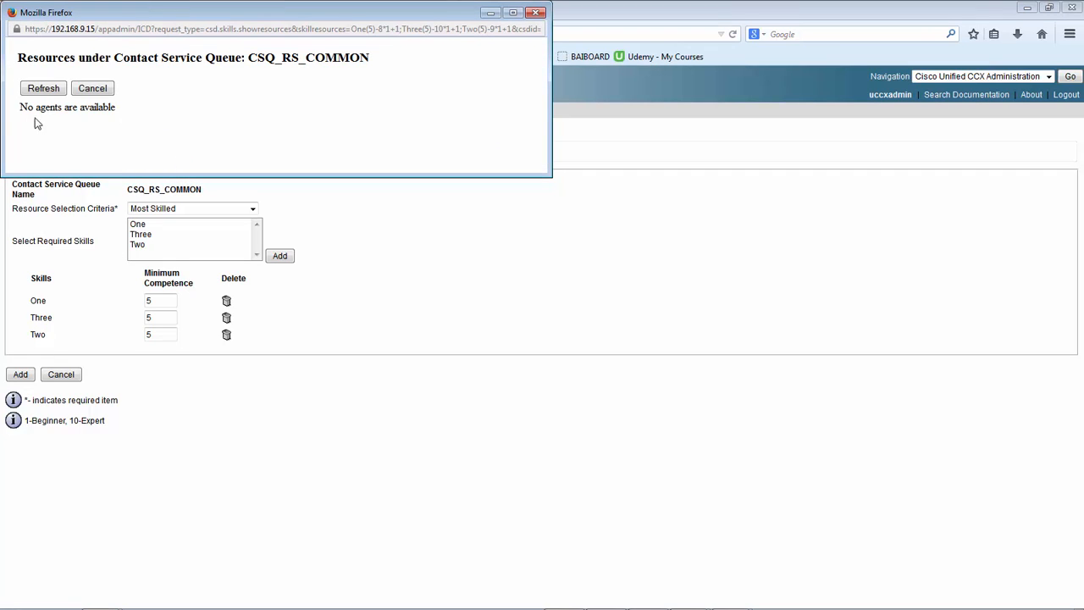
left_click_drag(19, 108, 110, 107)
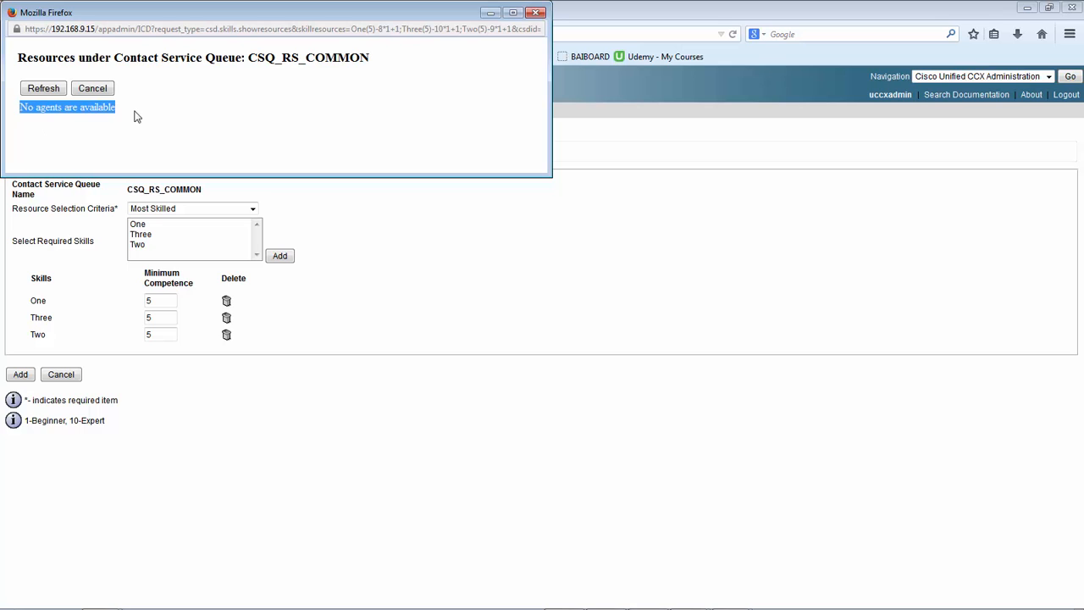
left_click(133, 114)
Step: Check Agent1's levels for skills One, Two and Three in the CSQ notes against the queue's minimum competences
key("alt+Tab")
key("alt+Tab")
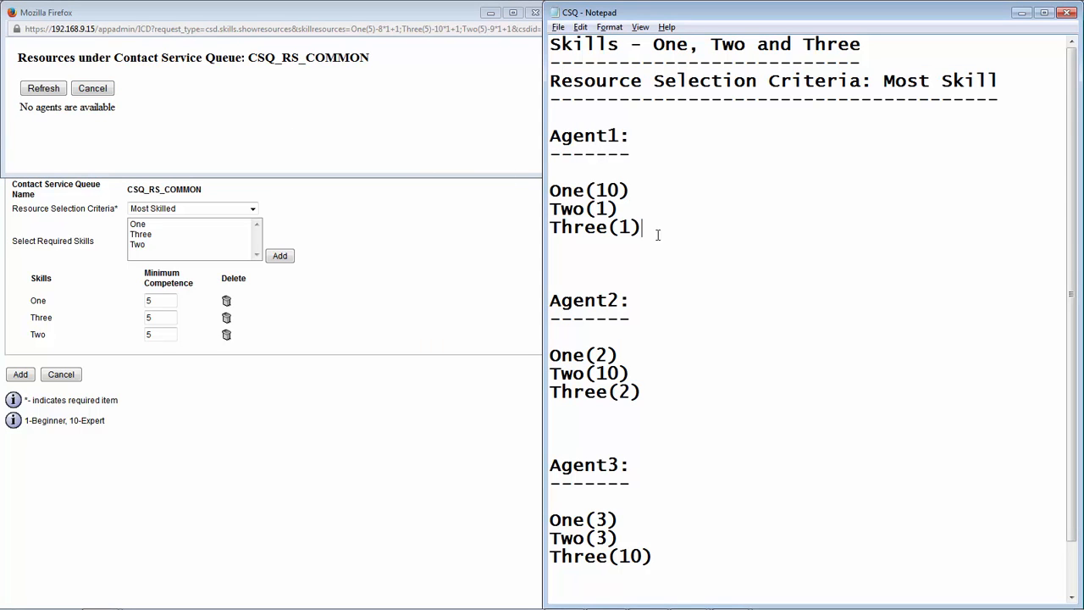
key("Up")
key("Up")
key("shift+Left")
key("shift+Left")
key("shift+Left")
key("shift+Left")
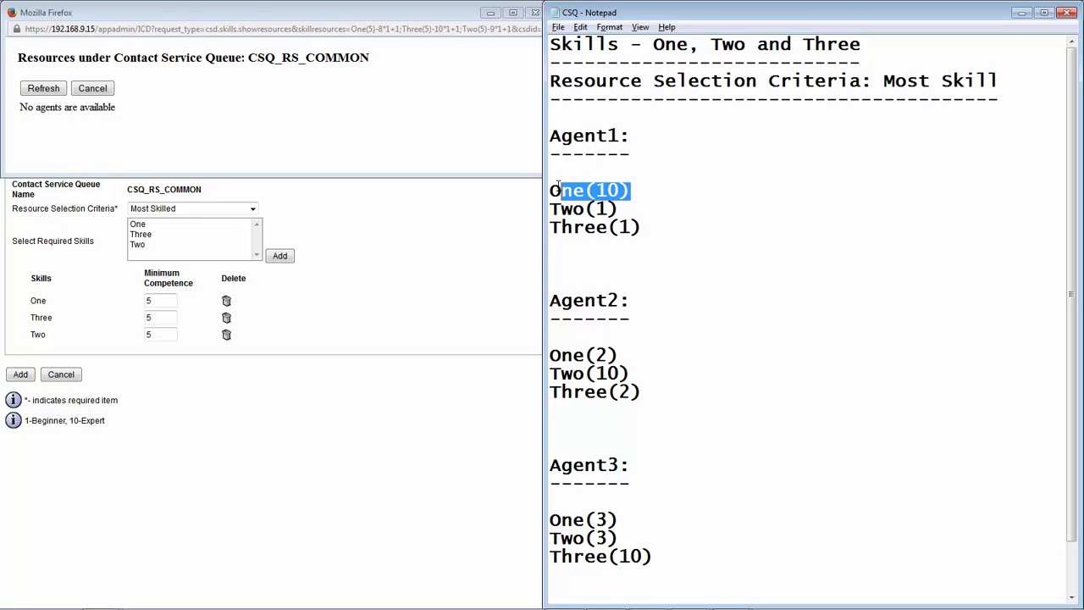
key("shift+Left")
key("shift+Left")
key("shift+Left")
left_click_drag(644, 227, 547, 212)
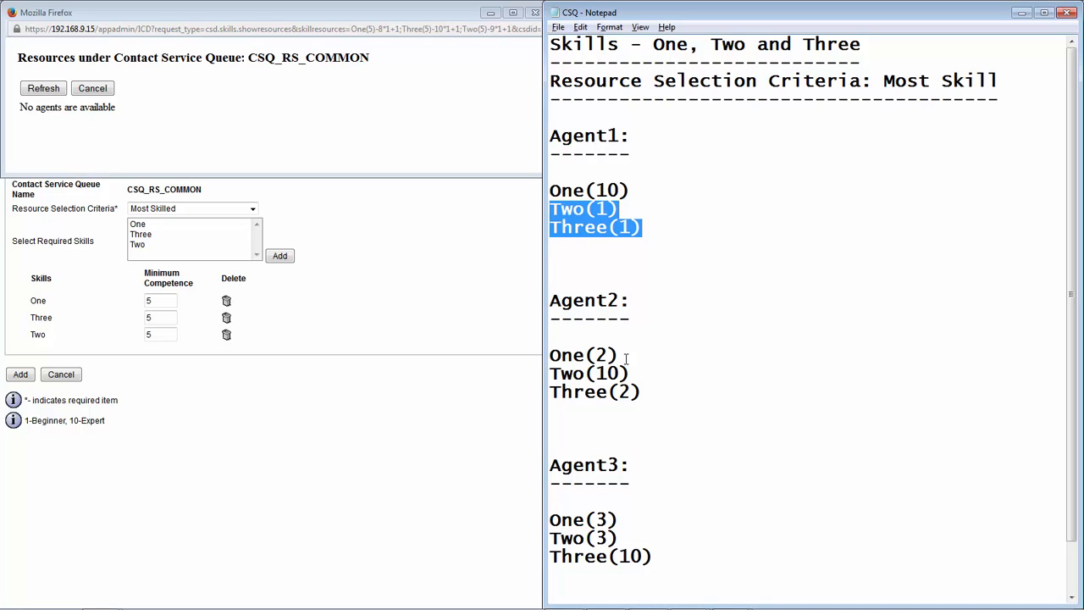
Step: Check the skill levels of Agent2 and Agent3 in the notes against the queue's minimum competences
left_click_drag(625, 356, 542, 356)
left_click_drag(642, 391, 559, 391)
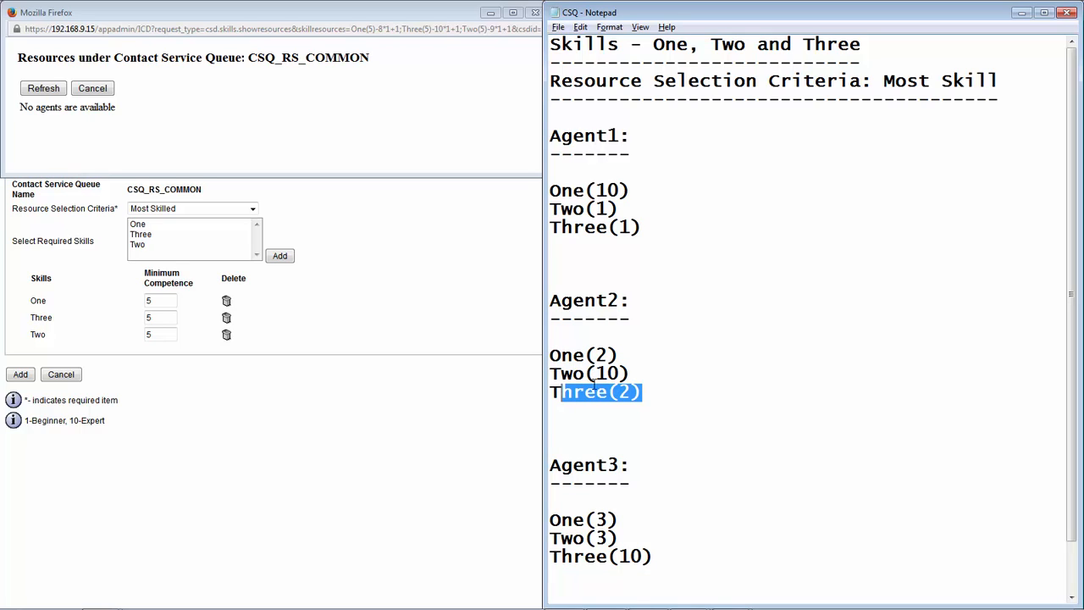
left_click_drag(619, 519, 536, 522)
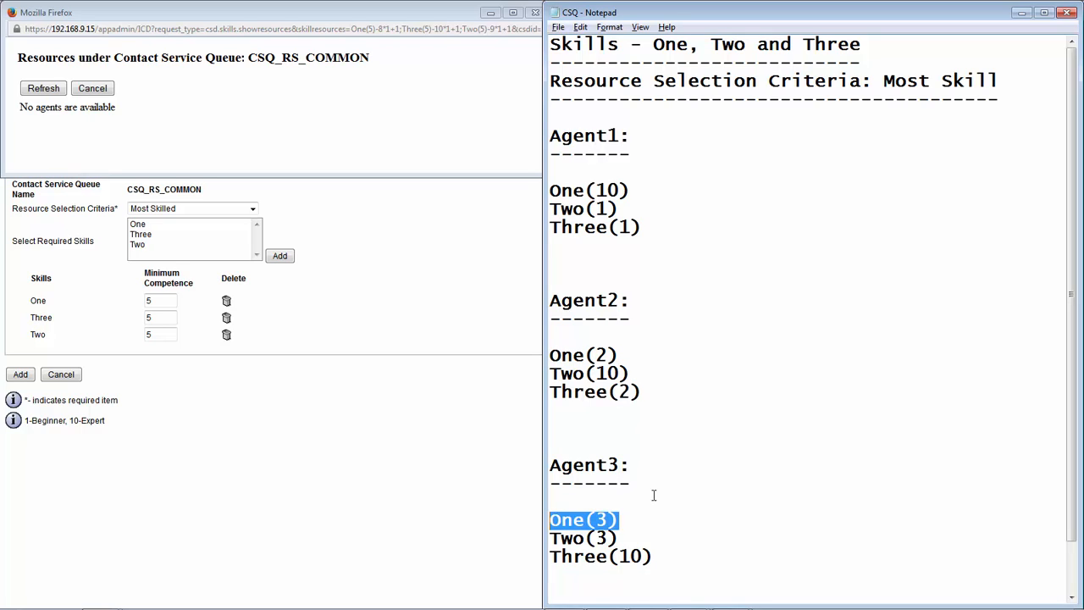
left_click_drag(624, 541, 528, 530)
Step: Close the resource list and set the minimum competence of skills One, Three and Two to 1 each
left_click(93, 89)
left_click(494, 438)
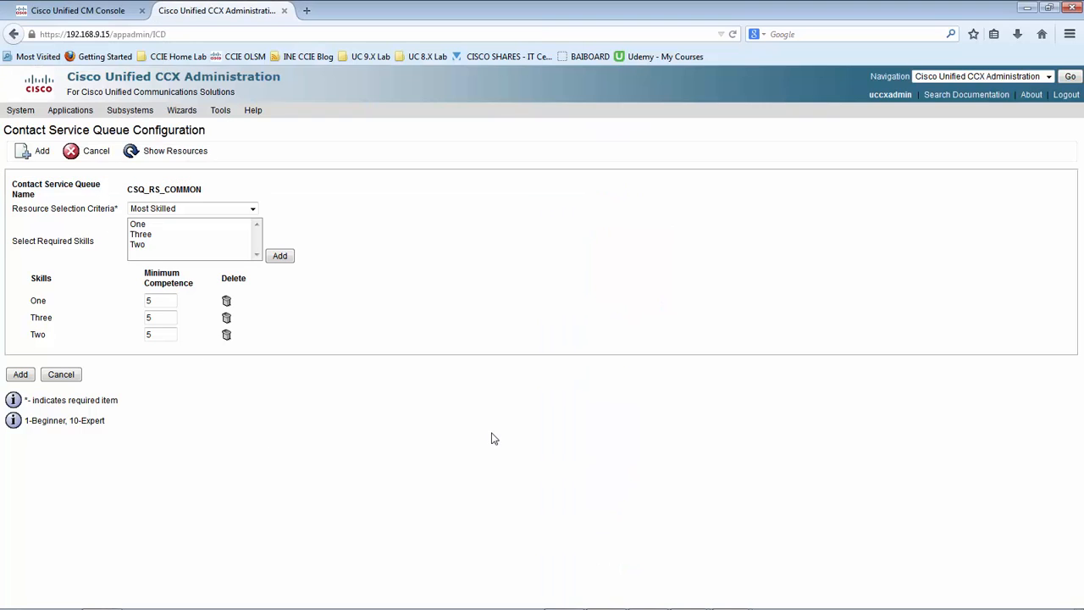
left_click_drag(174, 300, 128, 296)
type("1")
double_click(160, 318)
type("1")
left_click_drag(168, 334, 136, 335)
type("1")
Step: Add the skill total "10+1+1 = 12" below Agent1's skills in the CSQ notes
key("alt+Tab")
left_click(666, 296)
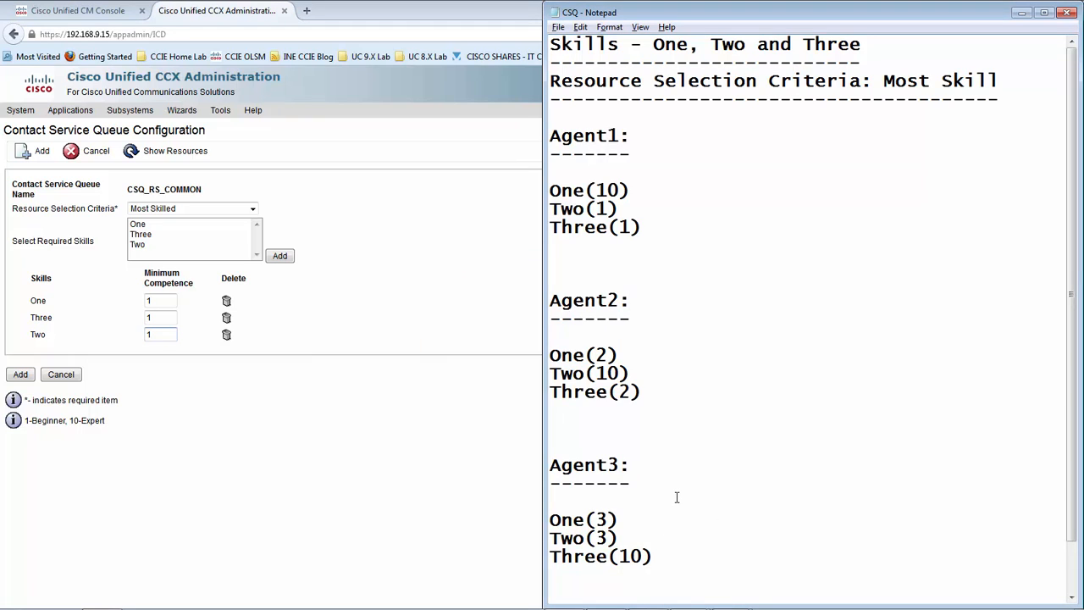
left_click(641, 286)
left_click(56, 309)
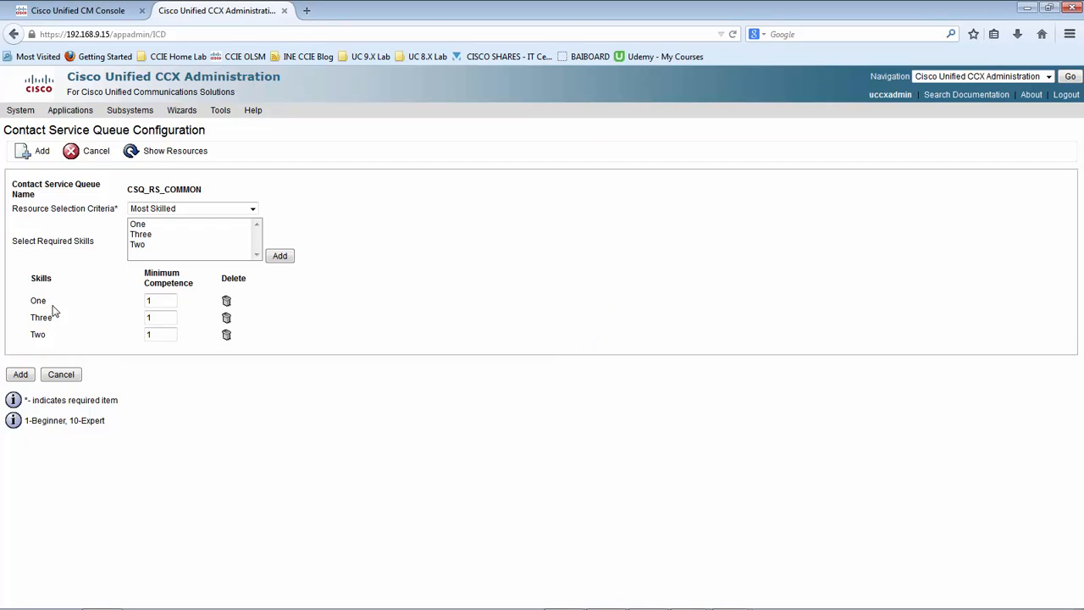
key("alt+Tab")
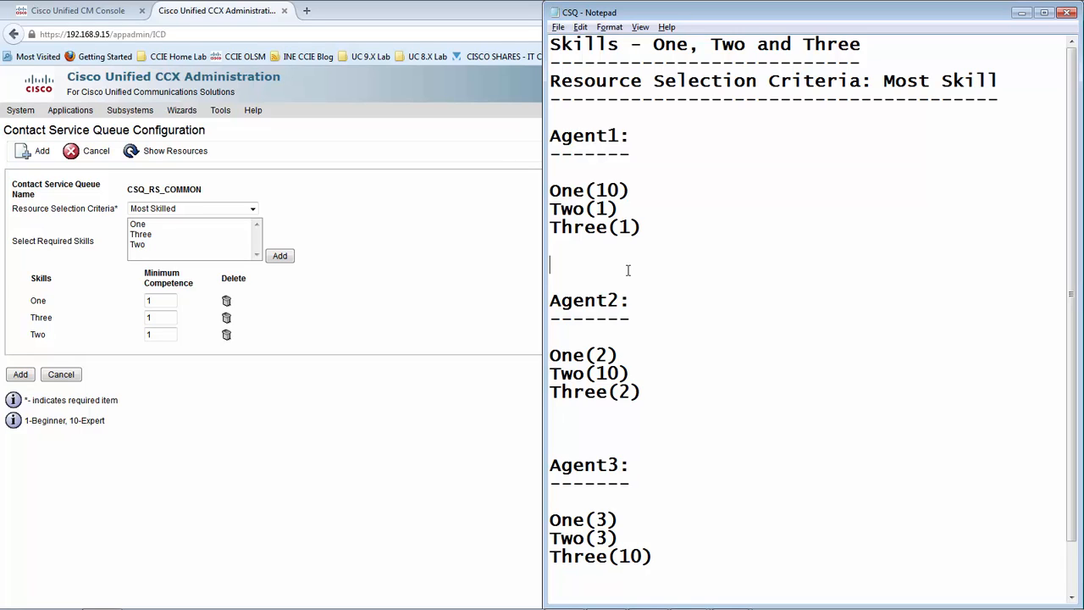
type("10+1+1 = 12")
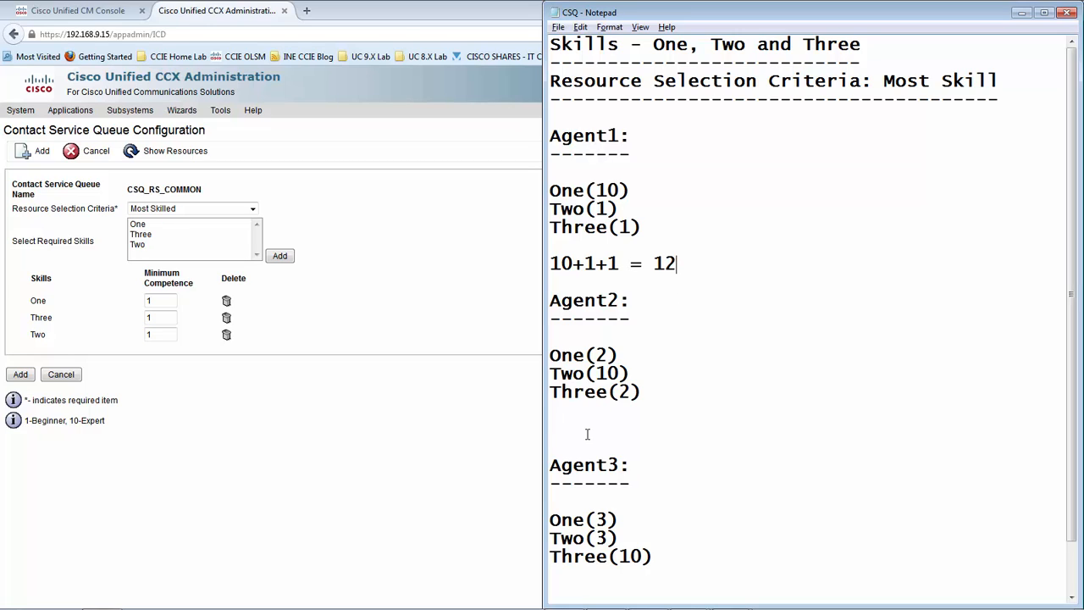
Step: Add the skill totals "2+10+2 = 14" below Agent2's skills and "3+3+10 = 16" below Agent3's skills in the notes
type("2+10+2 = 14")
left_click(680, 556)
key("Return")
key("Return")
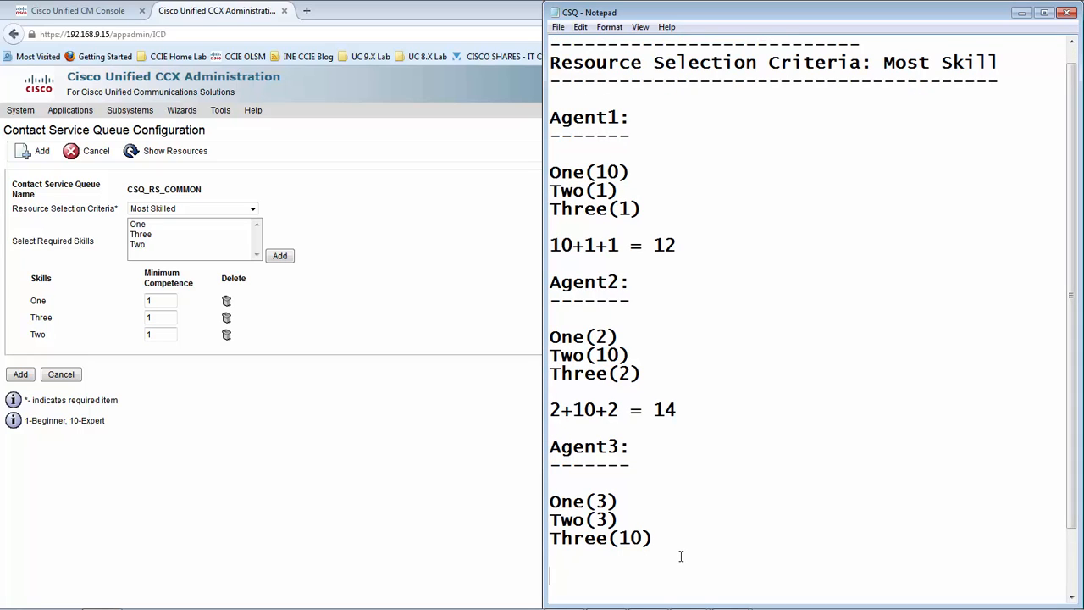
type("3+3+10 = 16")
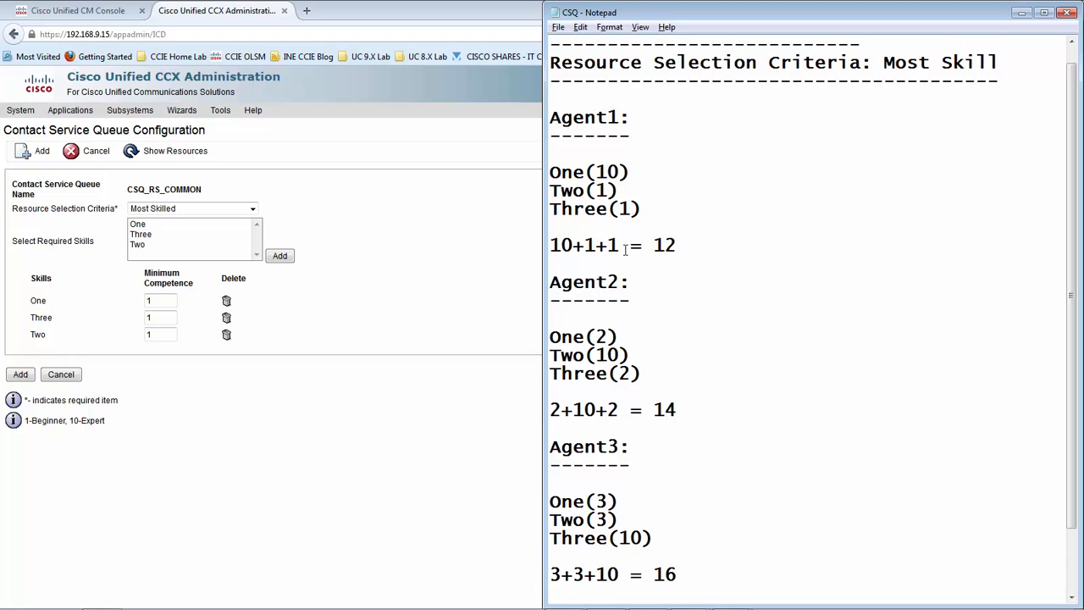
Step: Compare the three agents' skill totals in the notes to rank them for most-skilled selection
double_click(663, 248)
double_click(659, 412)
left_click_drag(695, 574, 652, 578)
left_click(718, 578)
key("shift+Home")
double_click(654, 574)
left_click_drag(680, 409, 653, 410)
left_click_drag(679, 245, 653, 244)
Step: Set the resource selection criteria of CSQ_RS_COMMON to Least Skilled
left_click(380, 493)
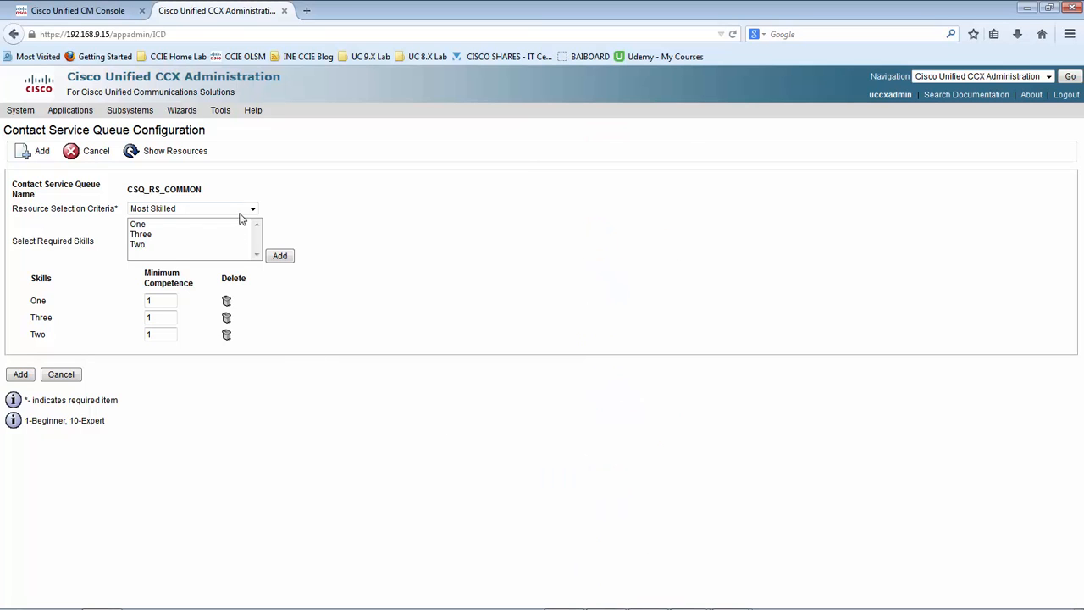
left_click(252, 208)
left_click(155, 261)
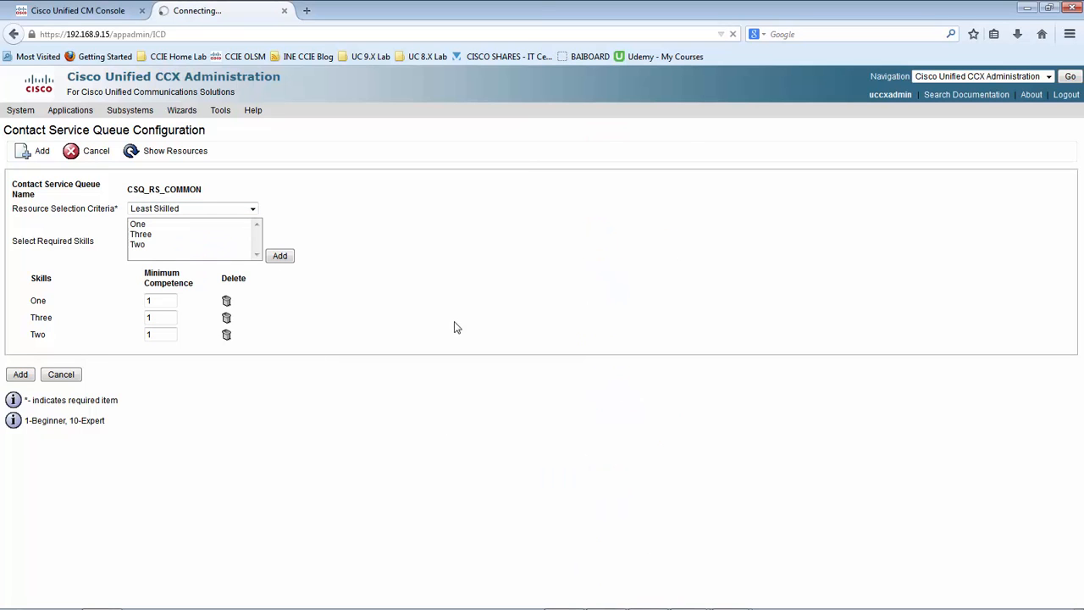
Step: Review the agents' skill totals in the CSQ notes to rank them for least-skilled selection
key("alt+Tab")
left_click(717, 335)
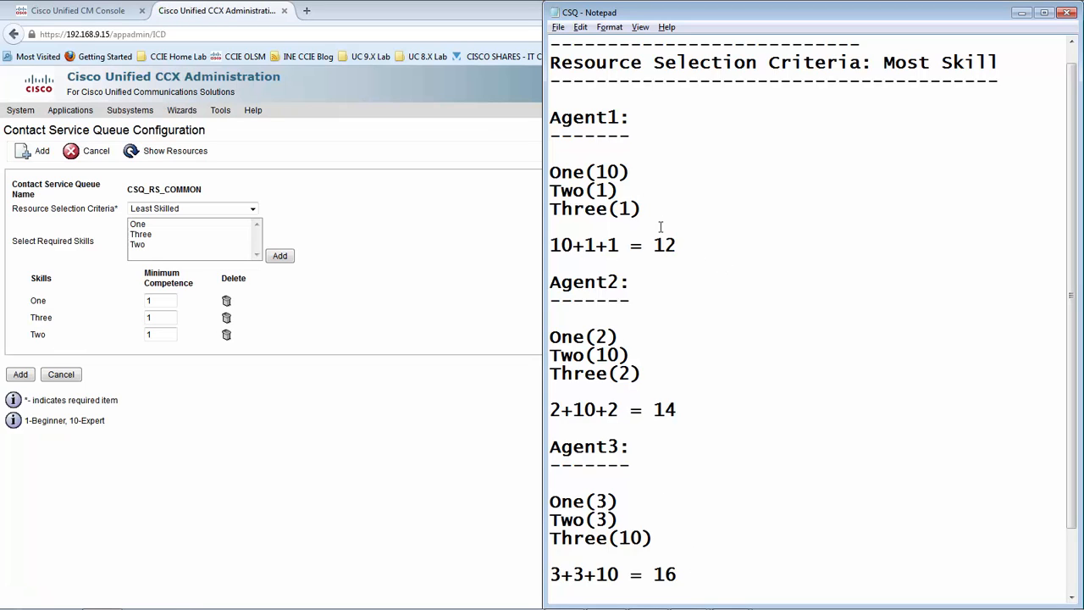
left_click_drag(678, 246, 657, 244)
left_click_drag(679, 409, 653, 410)
left_click_drag(677, 574, 653, 574)
left_click(671, 438)
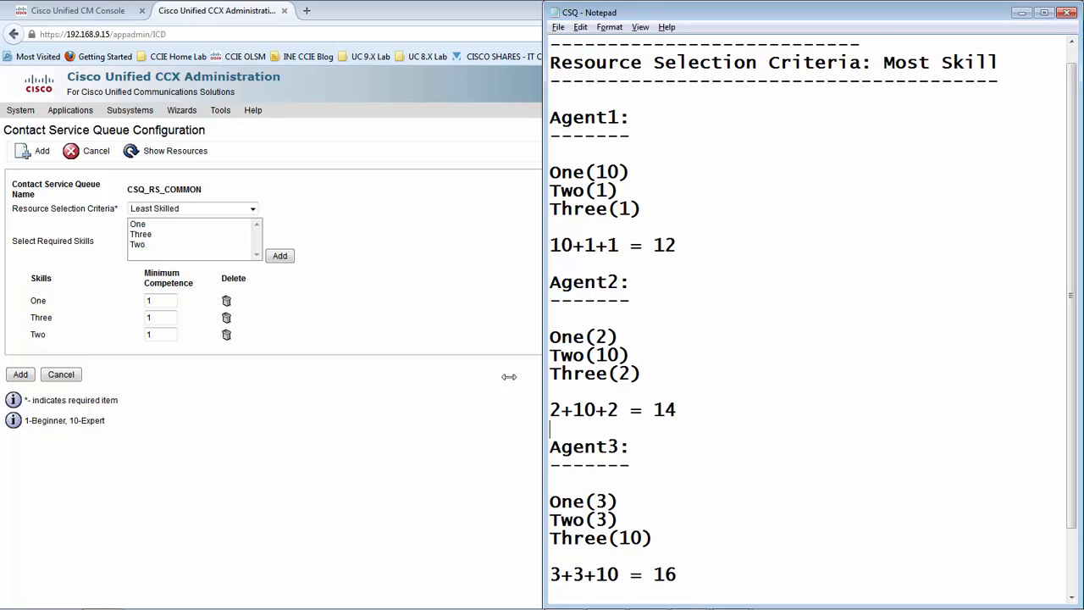
Step: Set the queue's resource selection criteria to Most Skilled by Order and arrange the skills in the order Three, Two, One
left_click(323, 318)
left_click(241, 212)
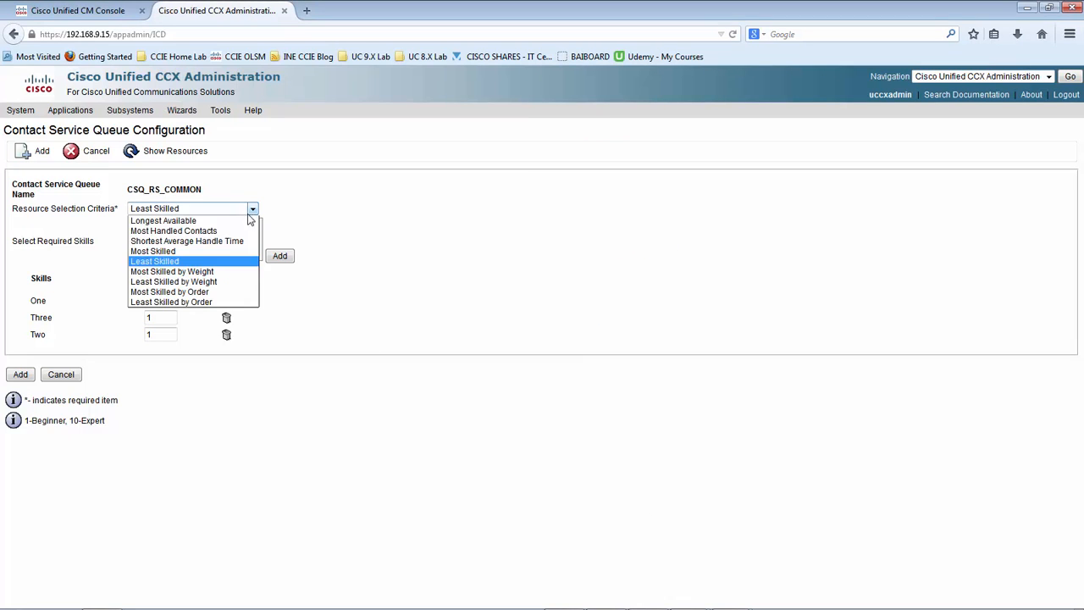
left_click(206, 293)
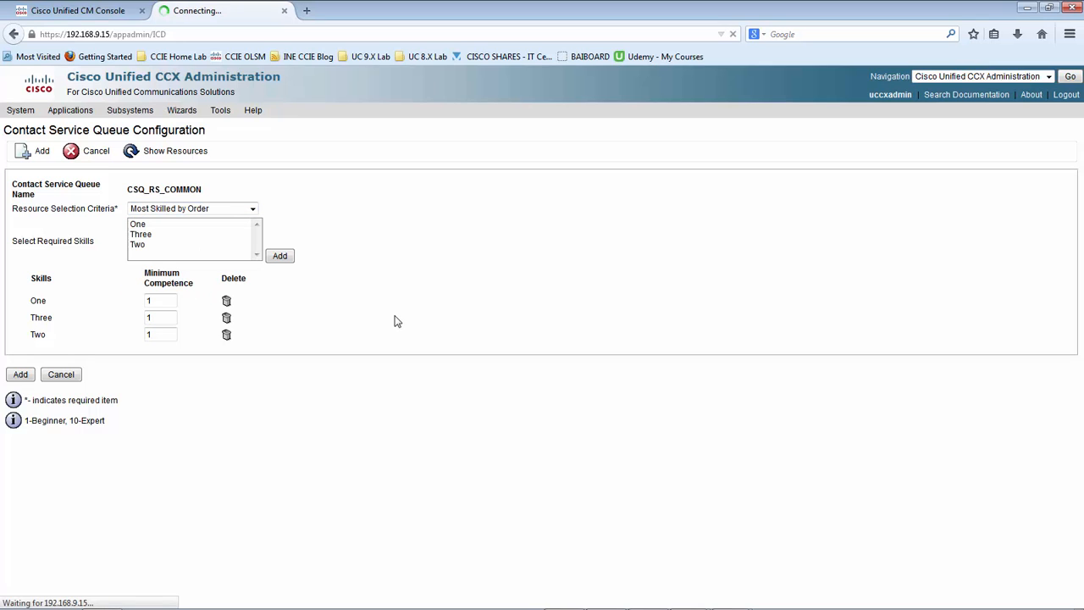
key("alt+Tab")
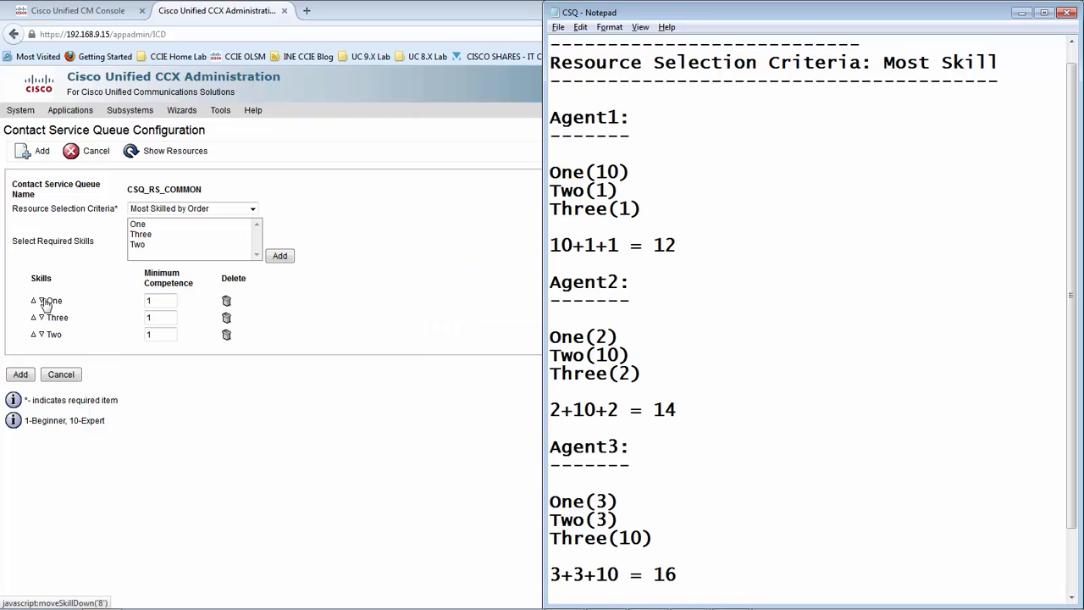
left_click(73, 283)
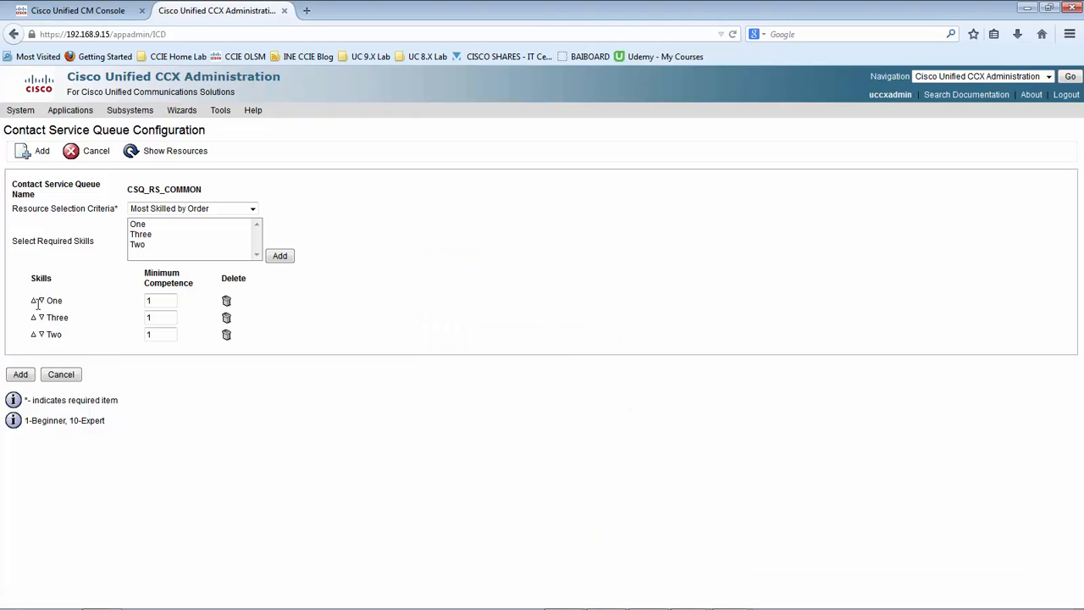
left_click(41, 300)
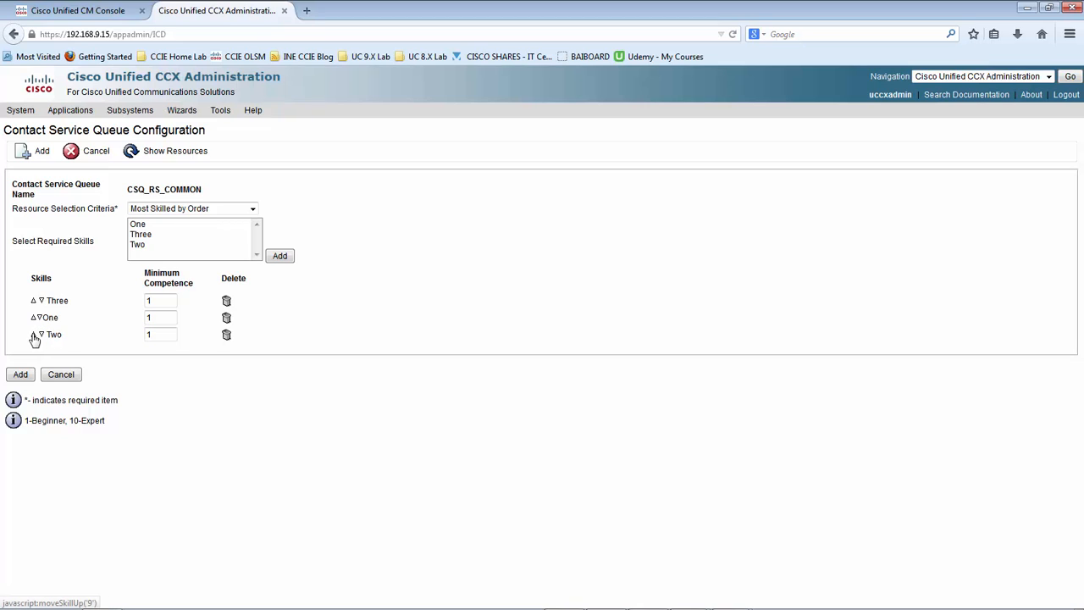
left_click(35, 334)
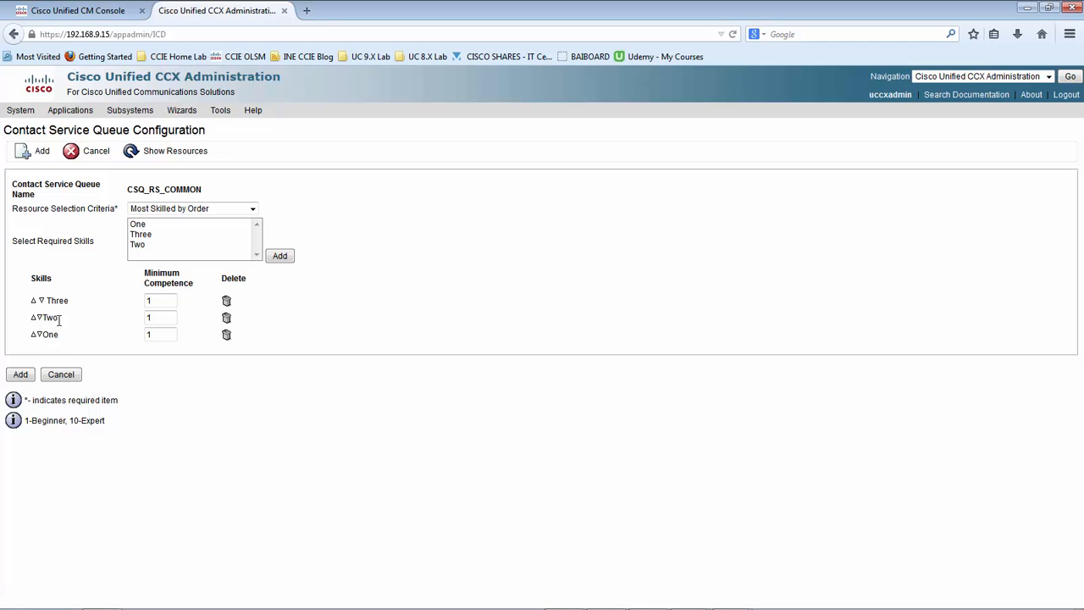
Step: Compare the levels of skill Three for Agent3, Agent2 and Agent1 in the CSQ notes
key("alt+Tab")
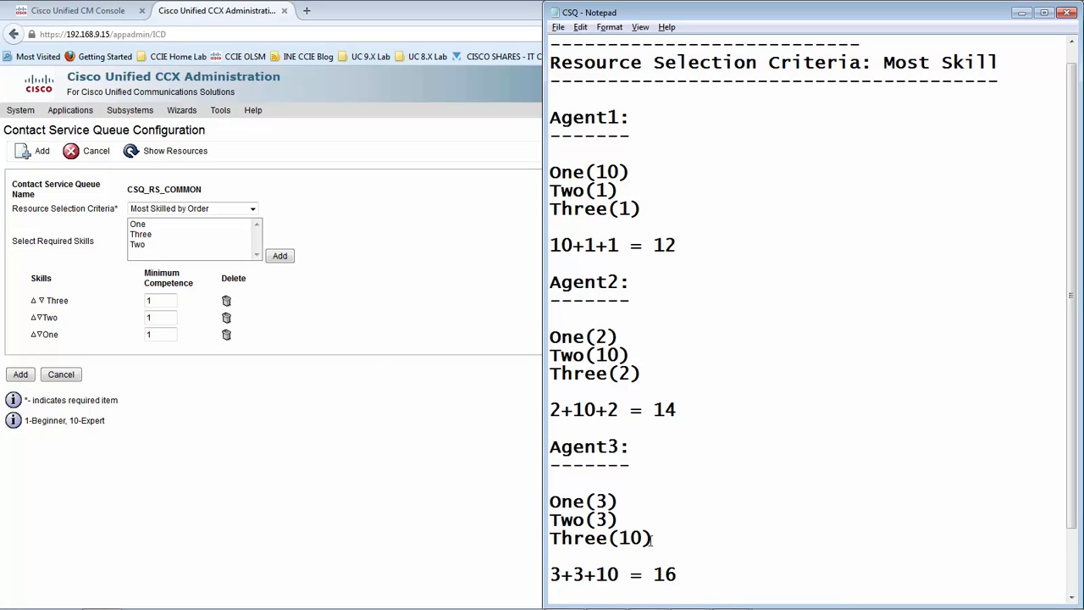
left_click_drag(642, 539, 619, 538)
left_click_drag(624, 447, 551, 437)
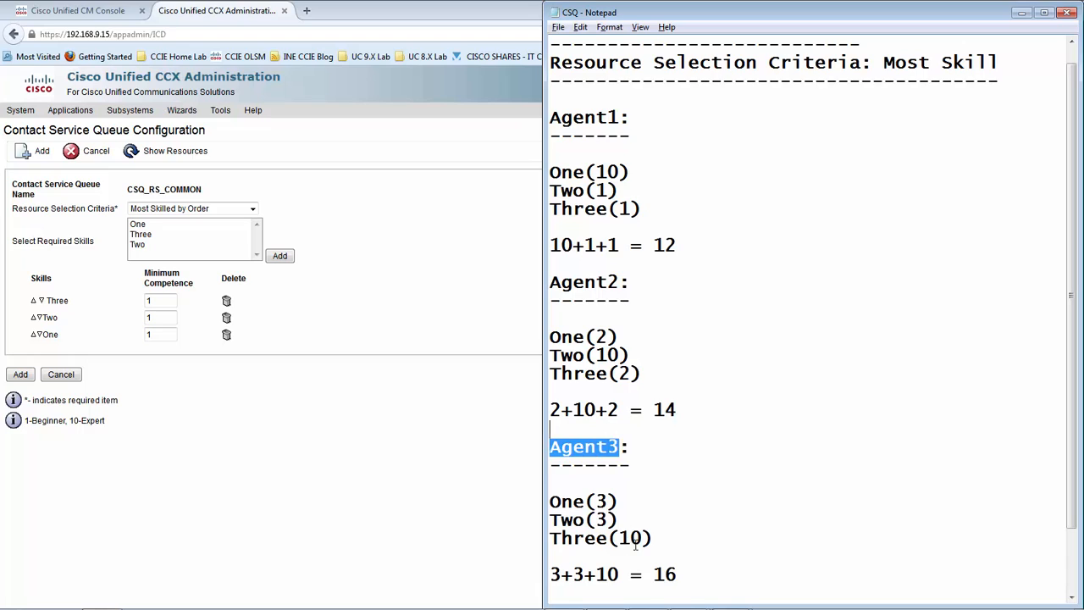
left_click_drag(641, 539, 619, 539)
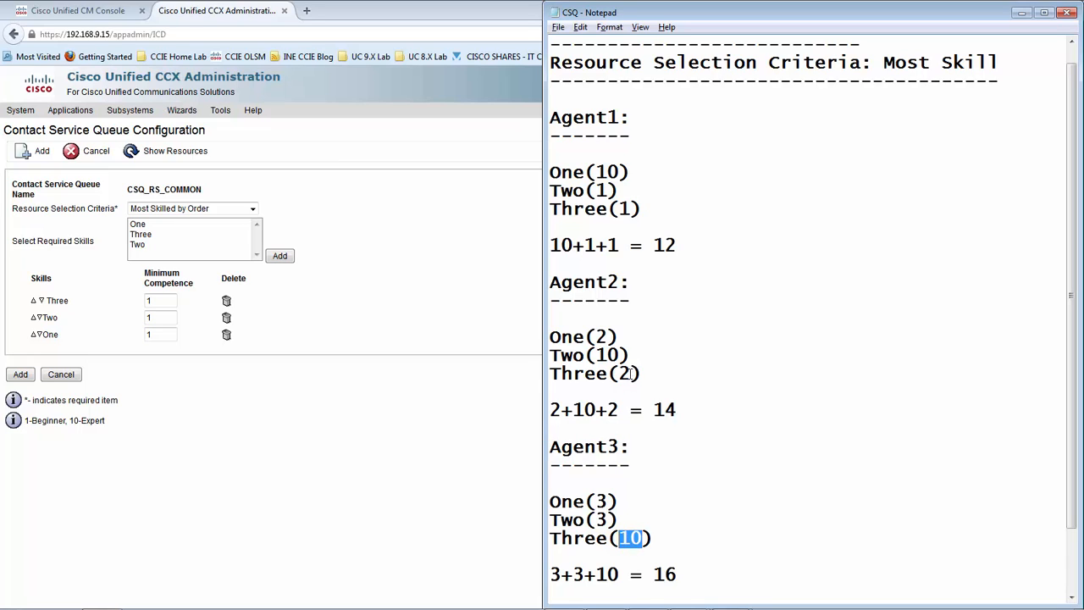
left_click_drag(632, 373, 619, 373)
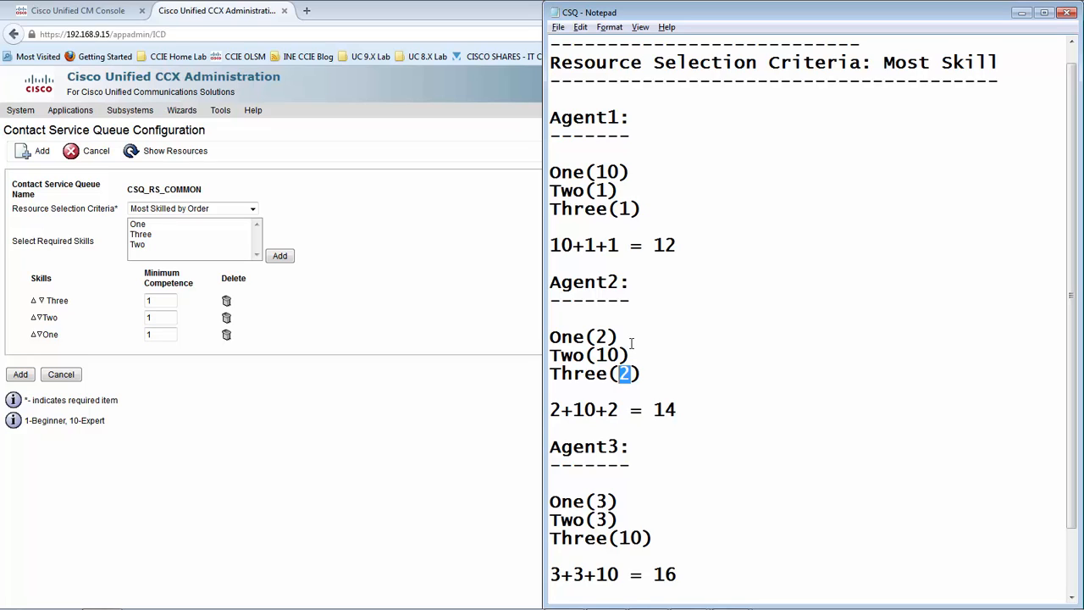
left_click_drag(634, 210, 619, 210)
left_click(655, 210)
Step: Change the level of skill Three to 10 for both Agent2 and Agent1 in the notes
left_click_drag(633, 373, 619, 373)
type("10")
double_click(624, 208)
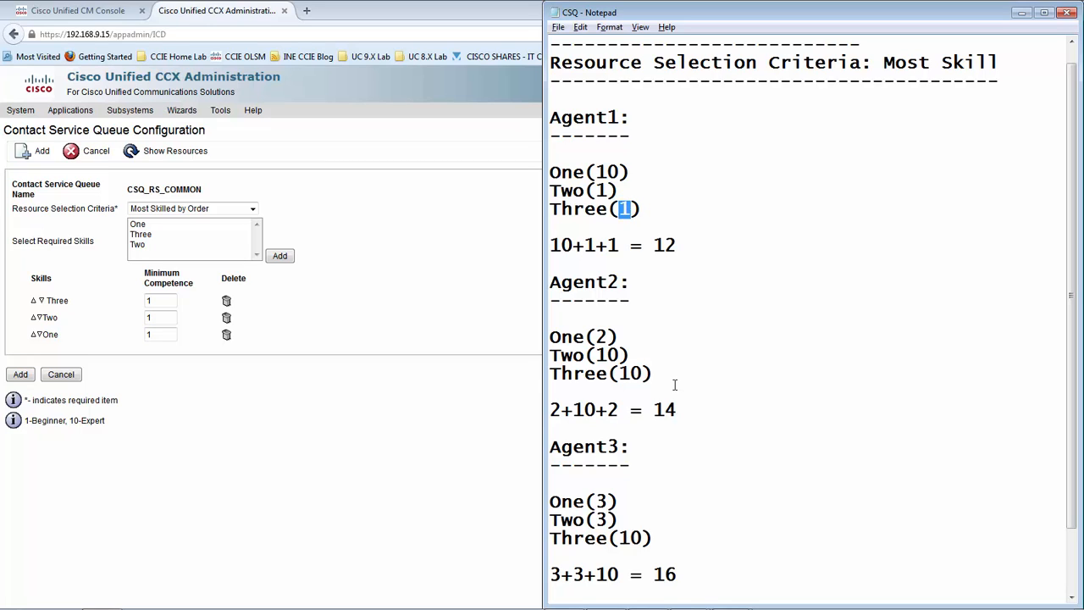
left_click(633, 213)
type("0")
Step: Compare the agents' edited levels for skill Three, the first skill in the queue's order
left_click_drag(654, 209, 550, 209)
left_click(170, 320)
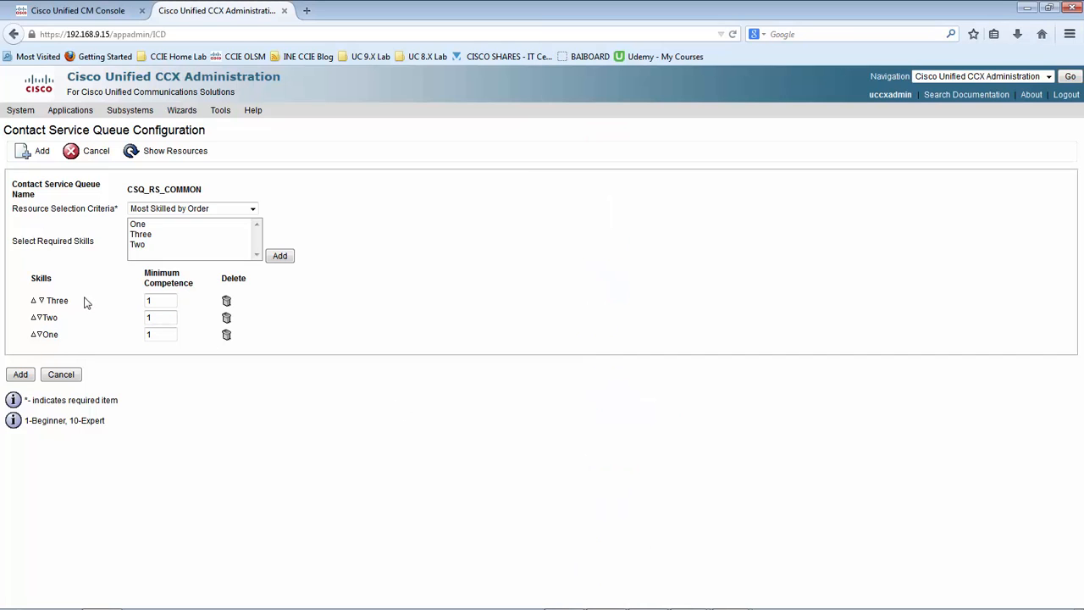
left_click_drag(84, 302, 41, 301)
key("alt+Tab")
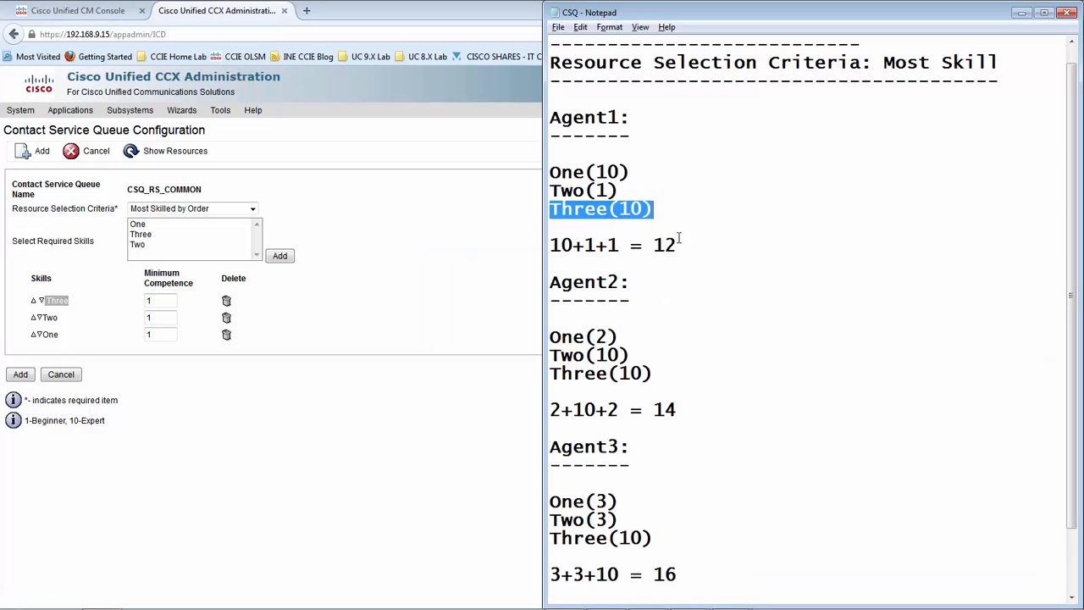
left_click(677, 207)
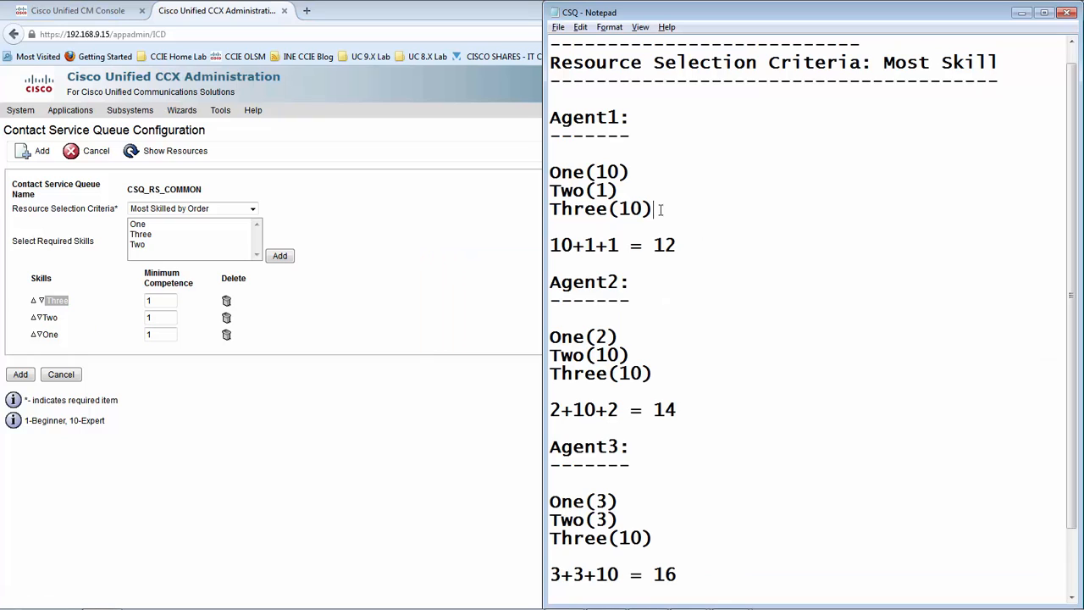
left_click_drag(661, 209, 538, 214)
left_click_drag(674, 376, 532, 377)
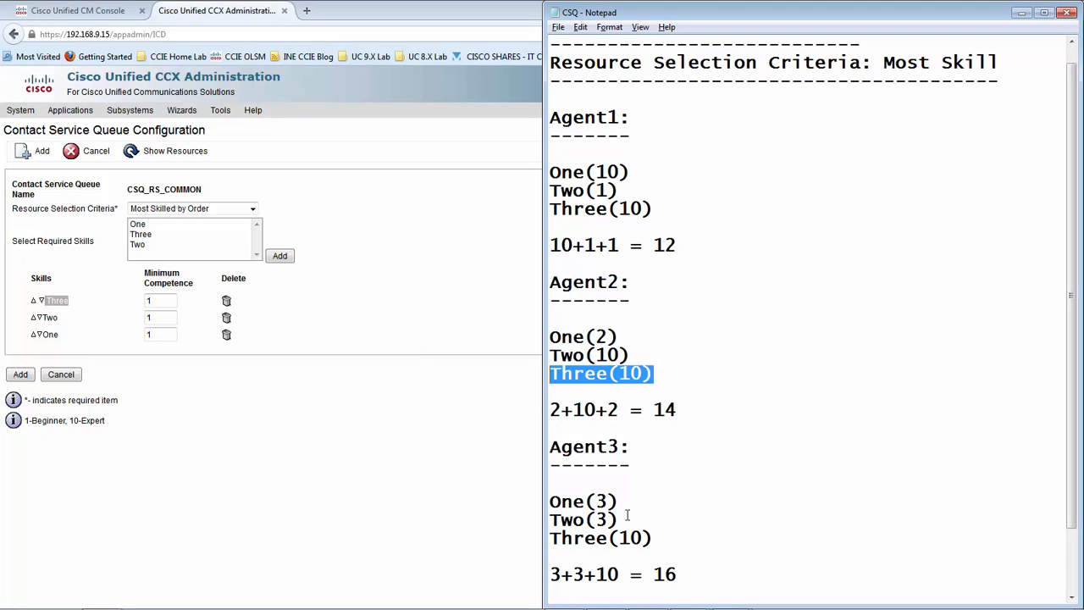
left_click_drag(664, 540, 544, 537)
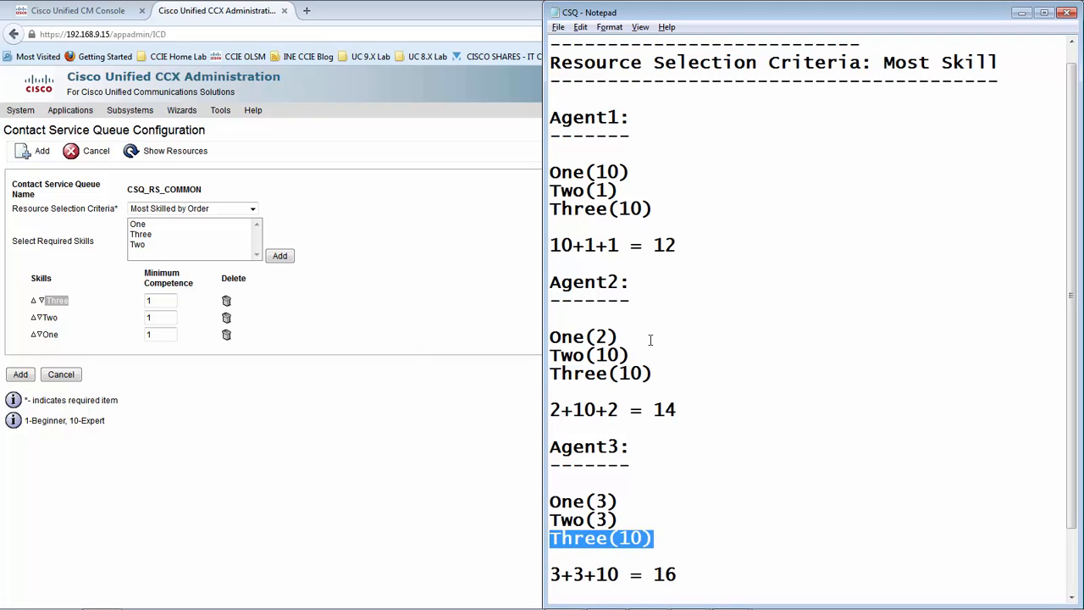
double_click(639, 209)
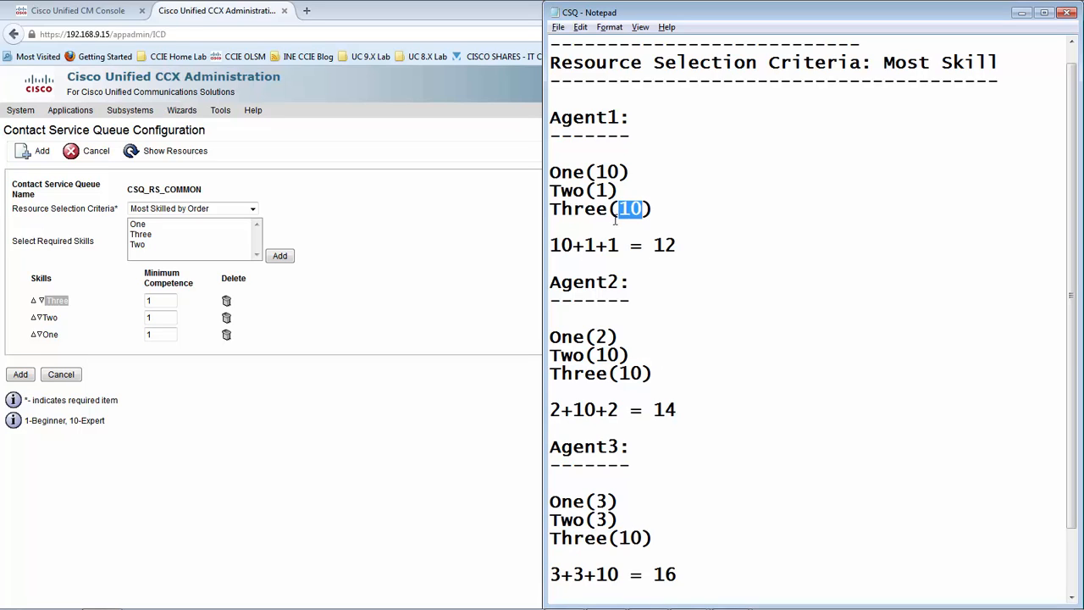
left_click(608, 209)
double_click(590, 209)
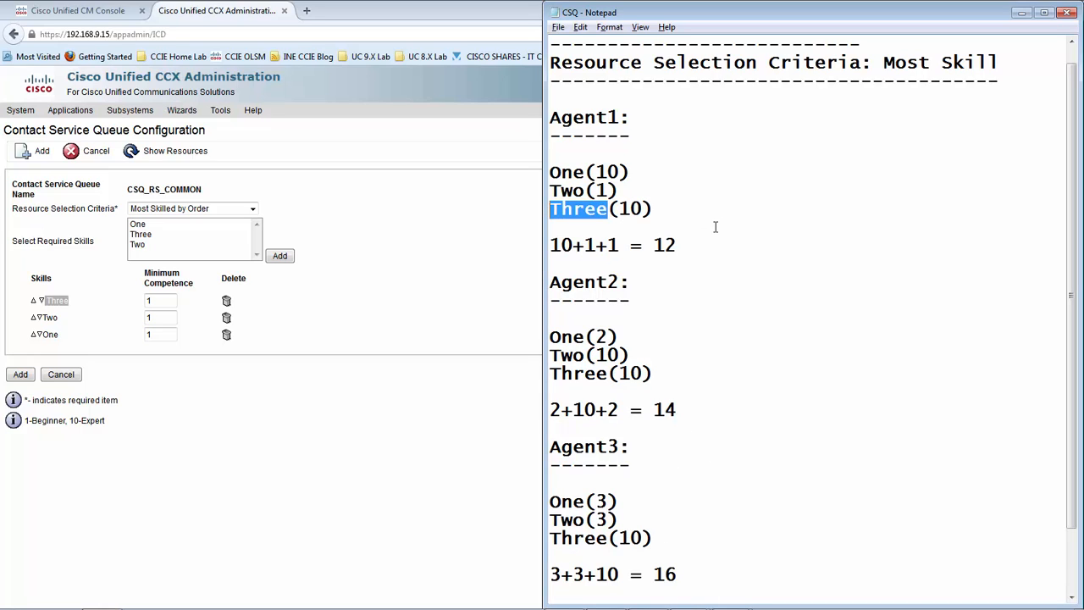
Step: Check skill Two, second in the queue's order, against Agent2's level in the notes as the tie-breaker
left_click(64, 324)
left_click_drag(64, 323, 43, 319)
key("alt+Tab")
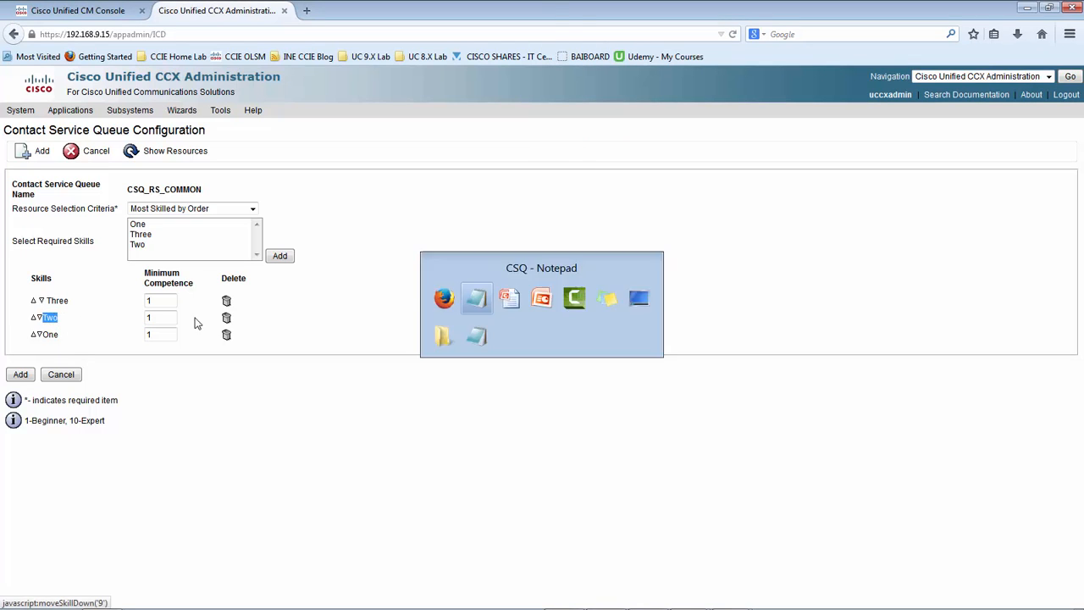
left_click(711, 250)
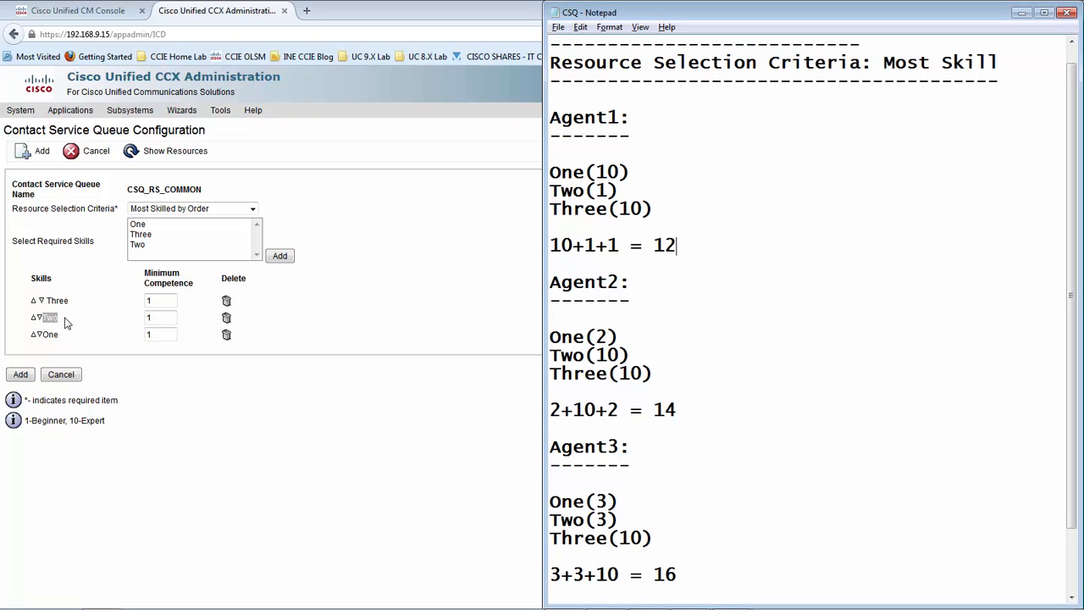
left_click_drag(621, 282, 548, 281)
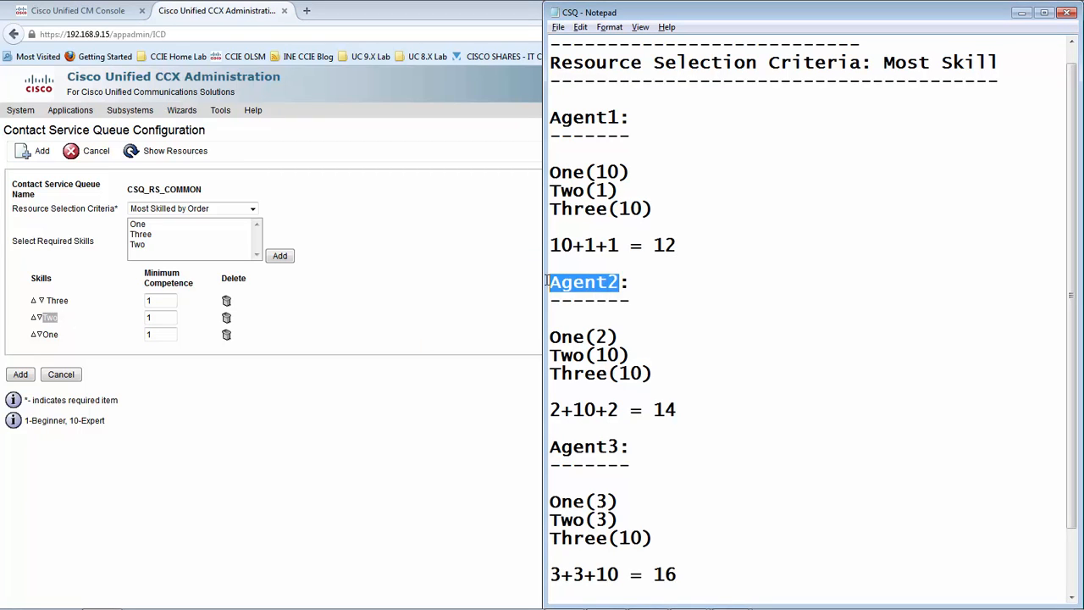
left_click_drag(621, 355, 549, 355)
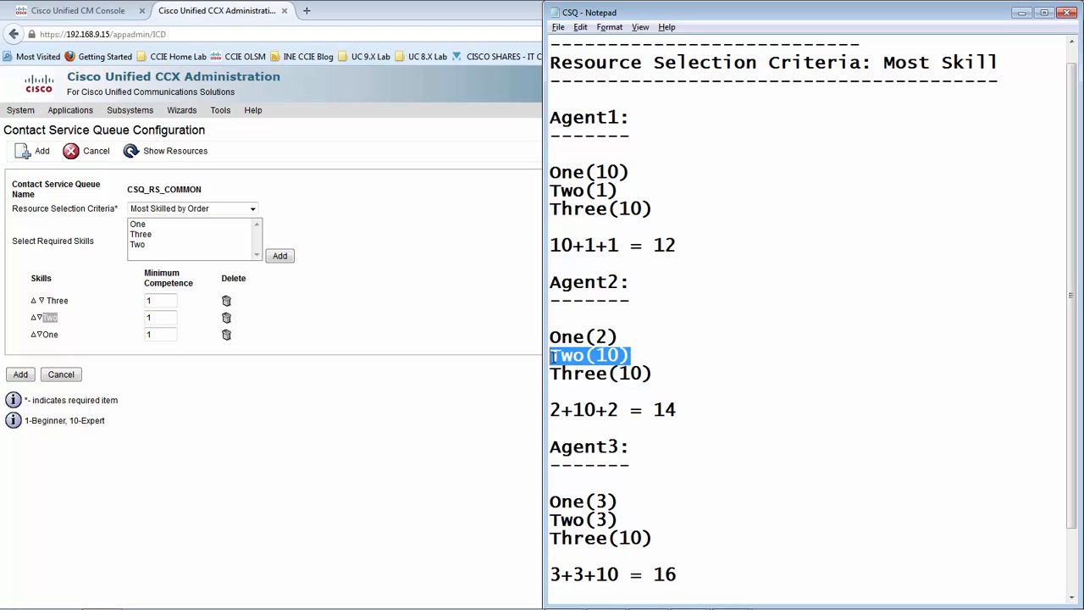
left_click(674, 359)
Step: Set the resource selection criteria of CSQ_RS_COMMON to Most Skilled by Weight
left_click(267, 292)
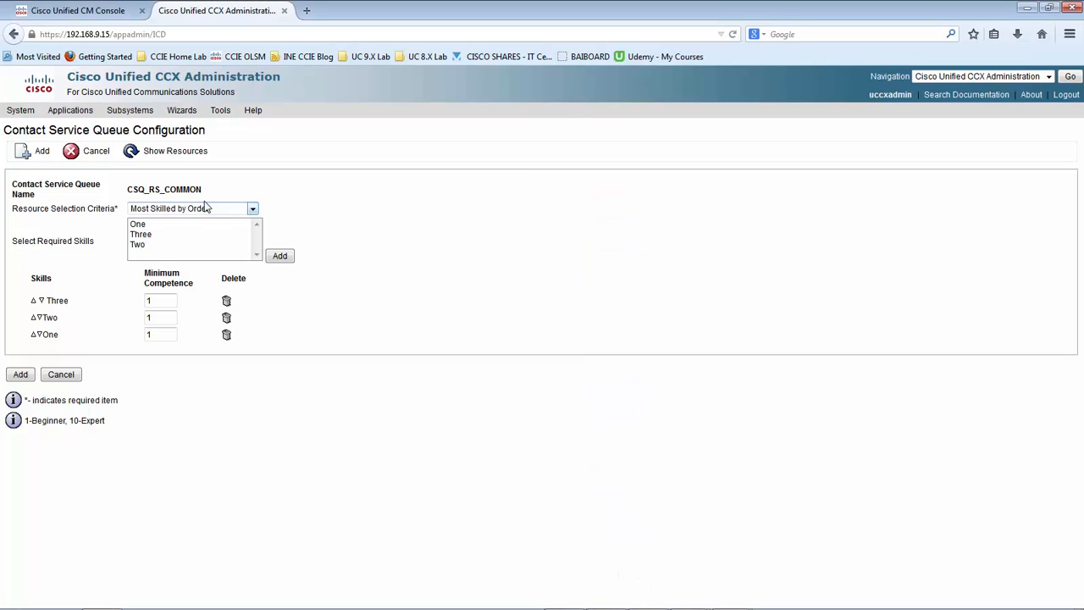
left_click(190, 212)
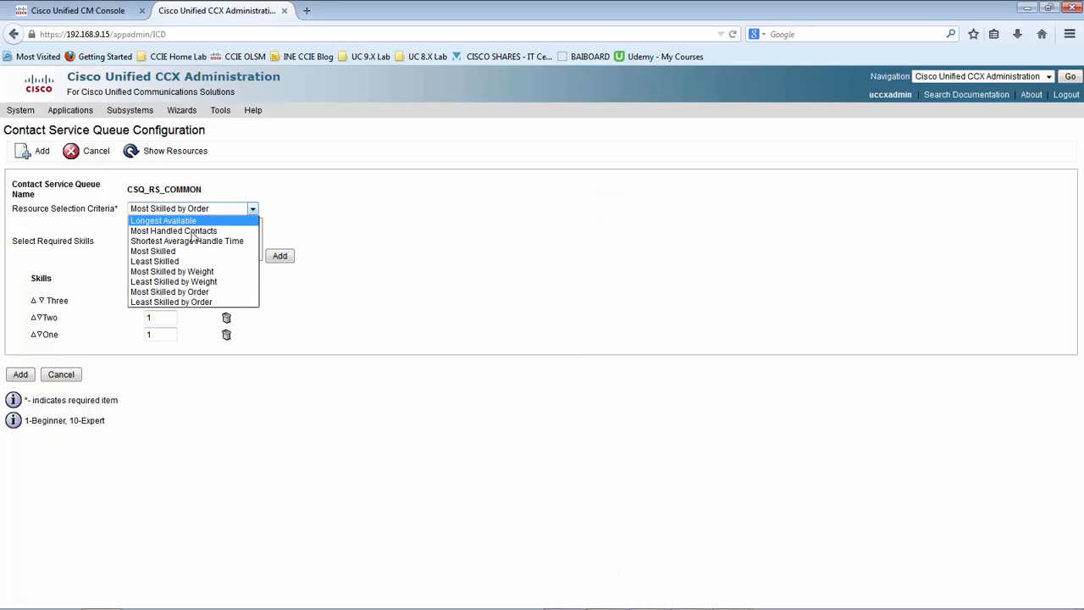
left_click(188, 271)
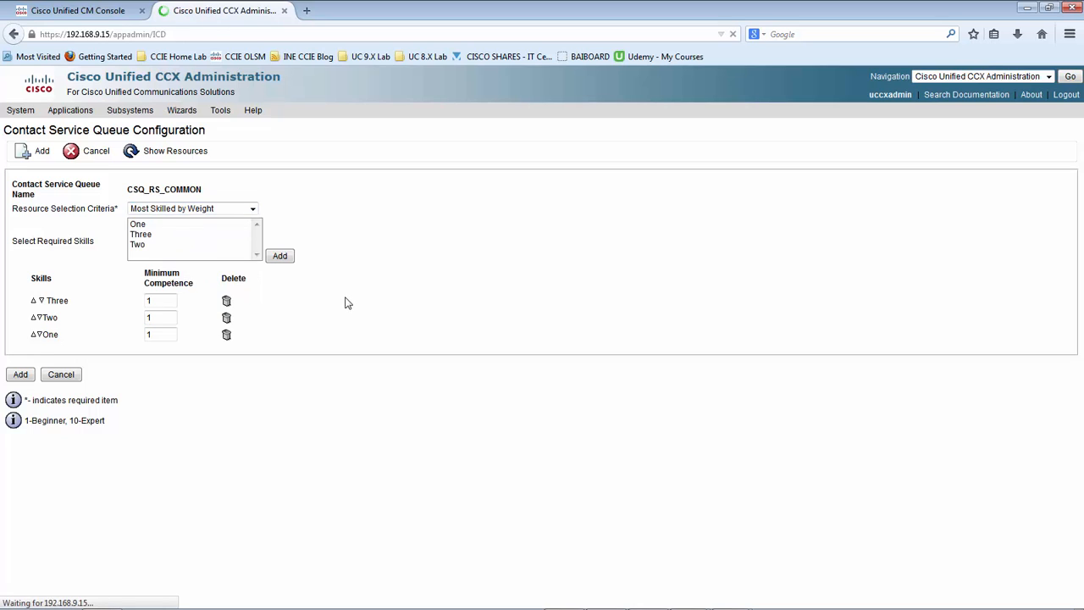
key("alt+Tab")
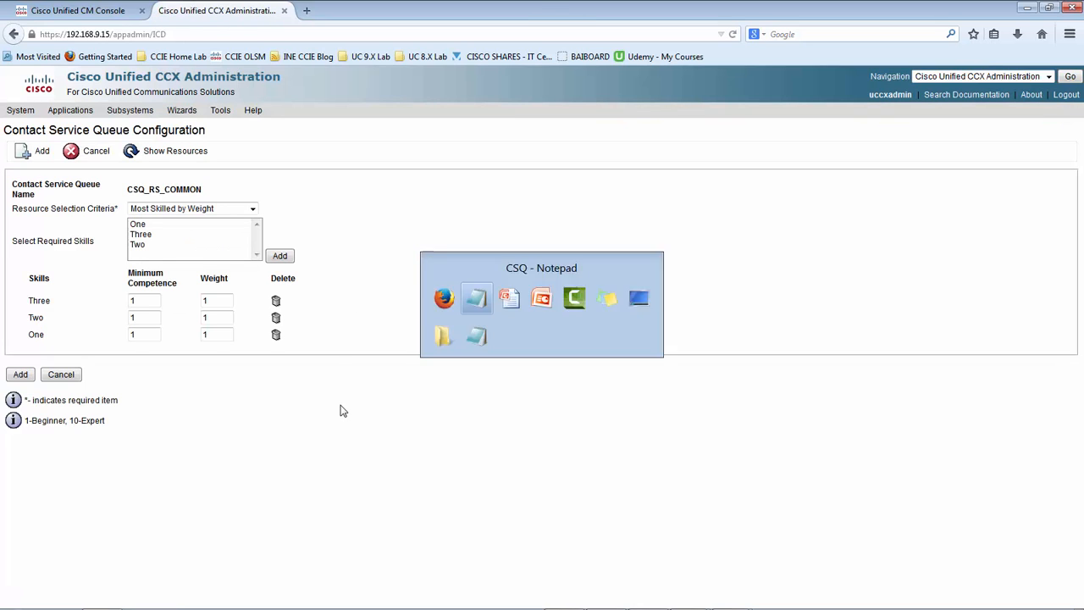
Step: Set the weight of skill Three to 10 and the weight of skill Two to 5
double_click(219, 301)
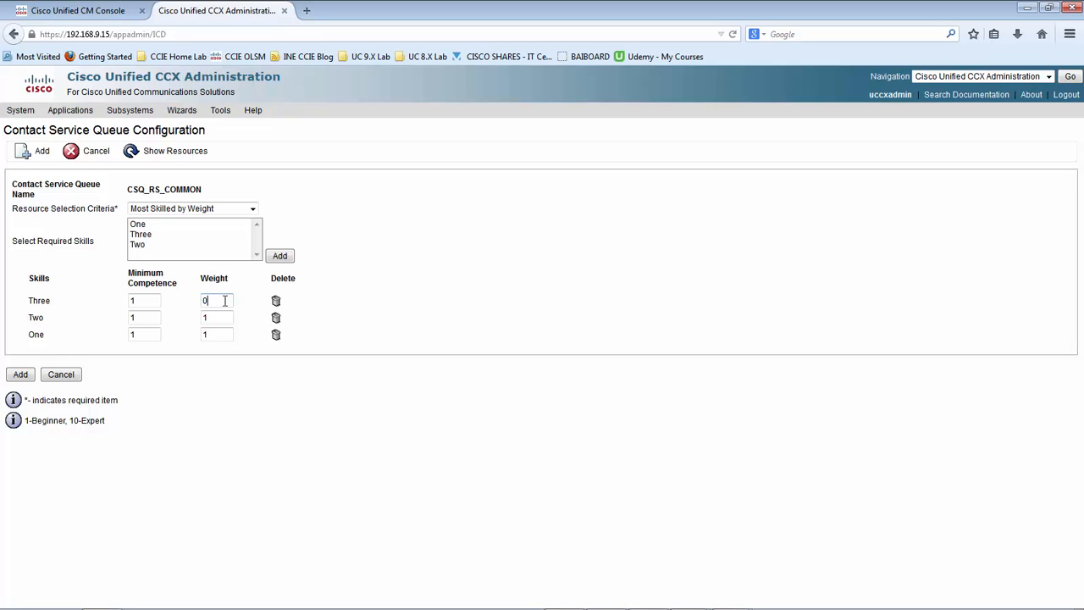
type("10")
key("Tab")
key("Tab")
key("Tab")
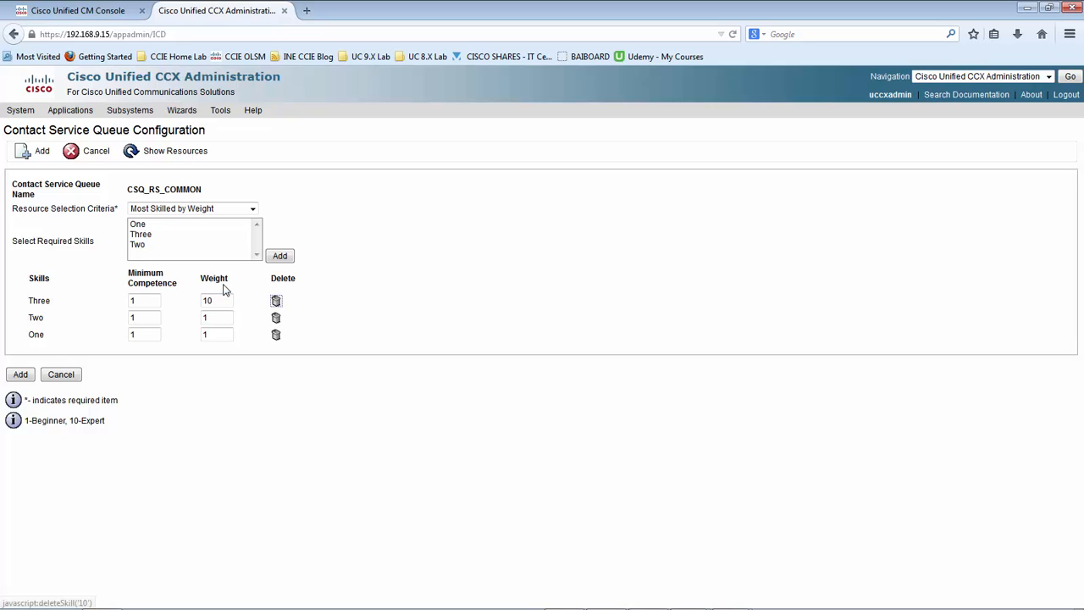
type("5")
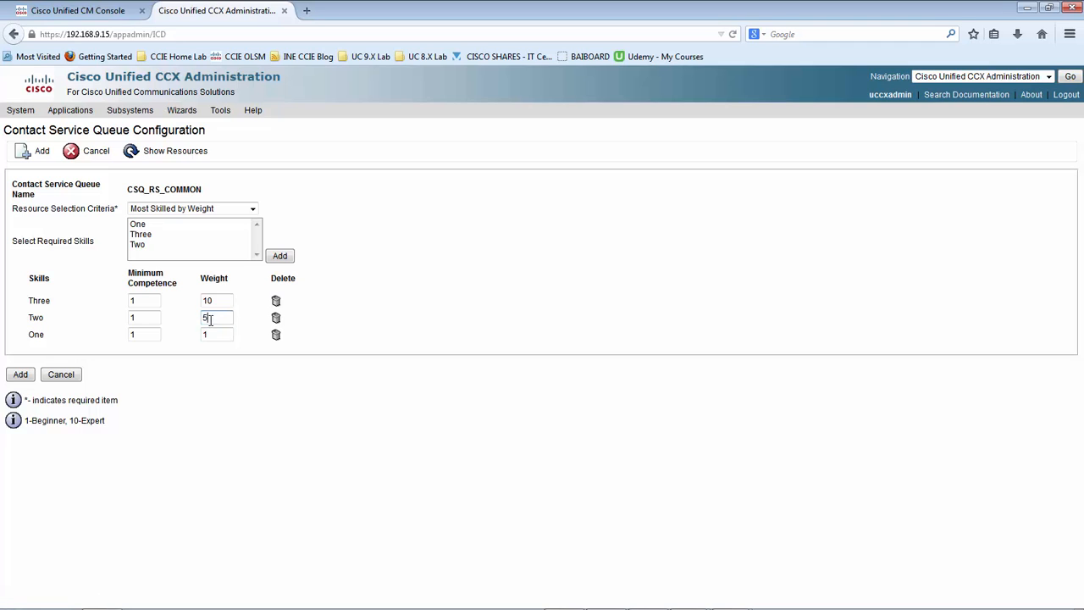
Step: In the CSQ notes in Notepad, rewrite the skill Three term of Agent1's sum with its weight as (10x10)
key("Tab")
key("Tab")
key("Tab")
key("alt+Tab")
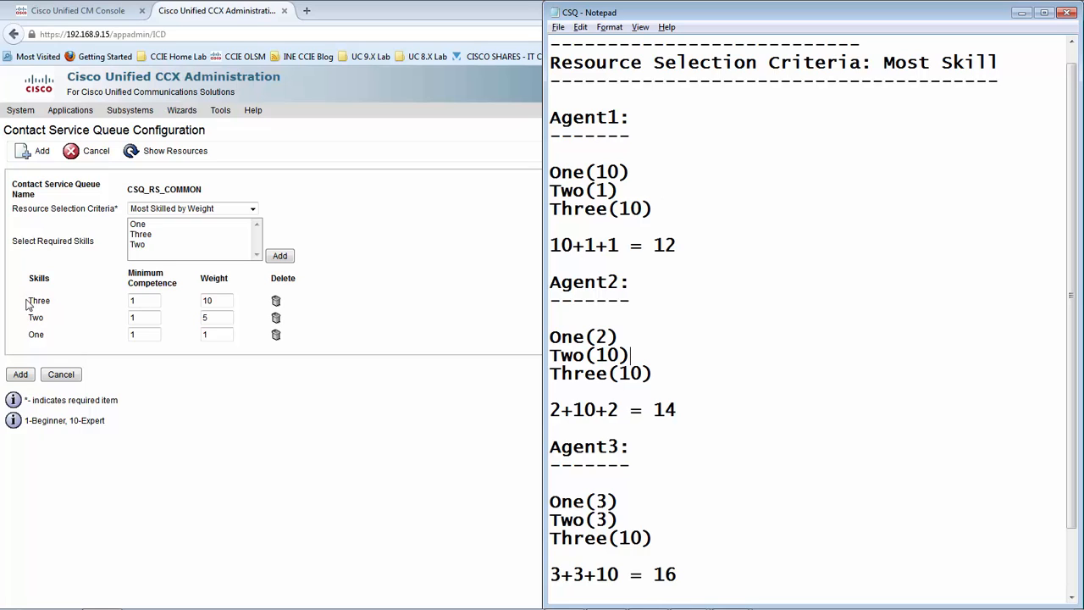
left_click_drag(52, 303, 29, 302)
key("alt+Tab")
left_click(620, 245)
type("x10")
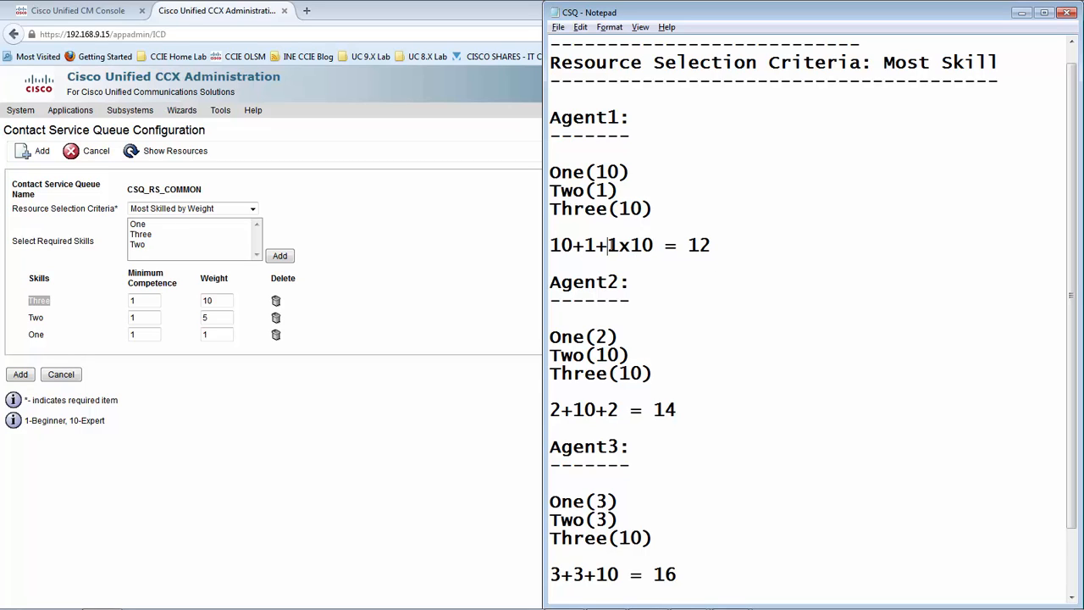
type("0")
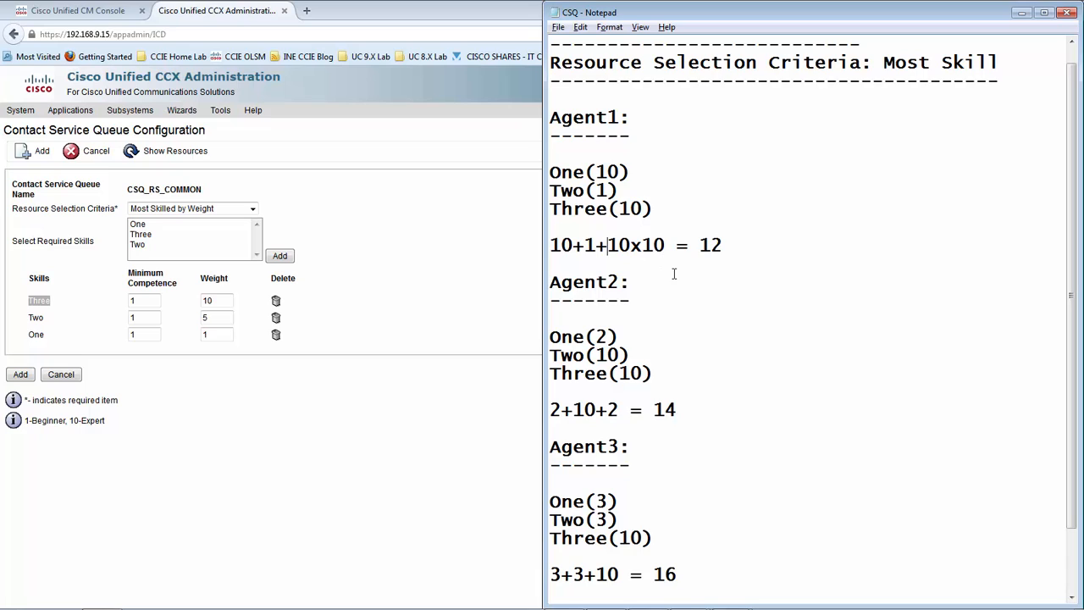
key("Left")
key("Left")
type("(")
key("Right")
key("Right")
key("Right")
key("Right")
key("Right")
type(")")
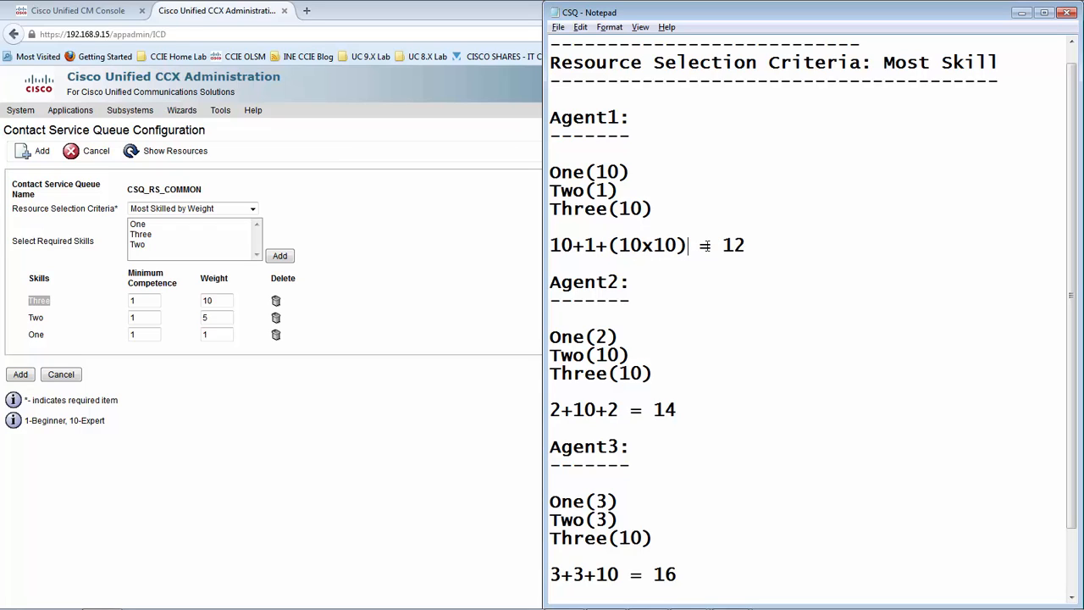
Step: Rewrite the skill Two term of Agent1's sum with its weight as (1x5)
key("Left")
key("Left")
key("Left")
key("Left")
key("Left")
key("Left")
key("Left")
key("Left")
type("x5")
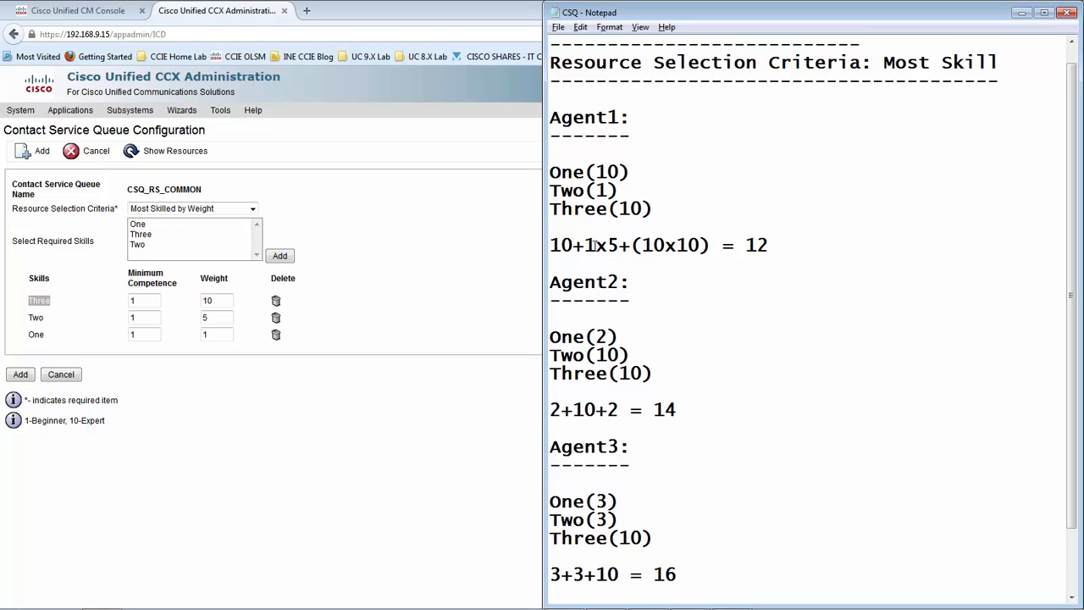
type(")+")
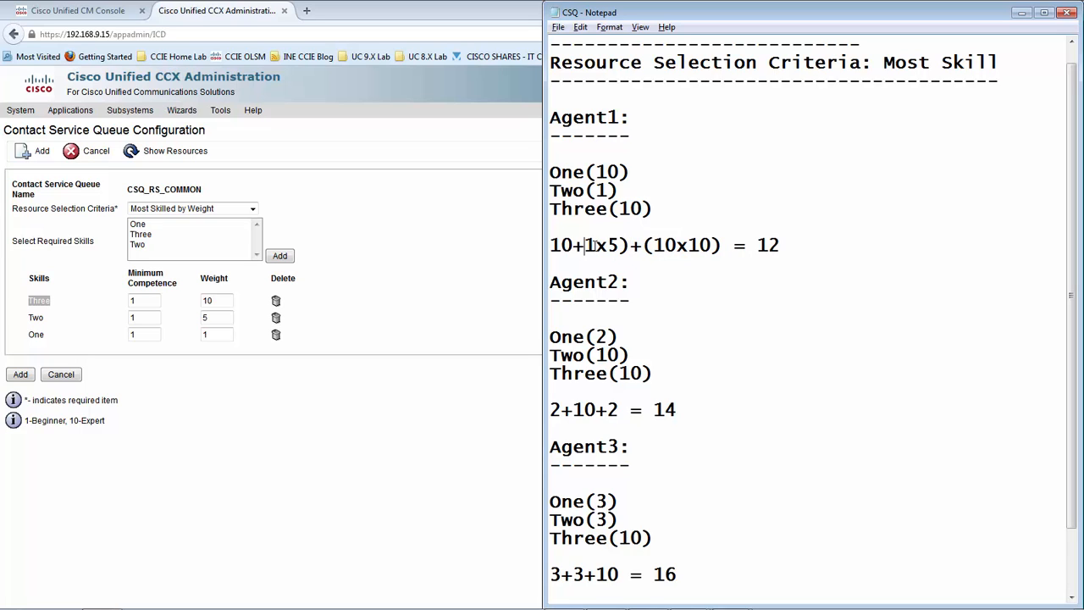
type("(")
Step: Rewrite the skill One term of Agent1's sum with its weight as (10X1)
key("Left")
key("Left")
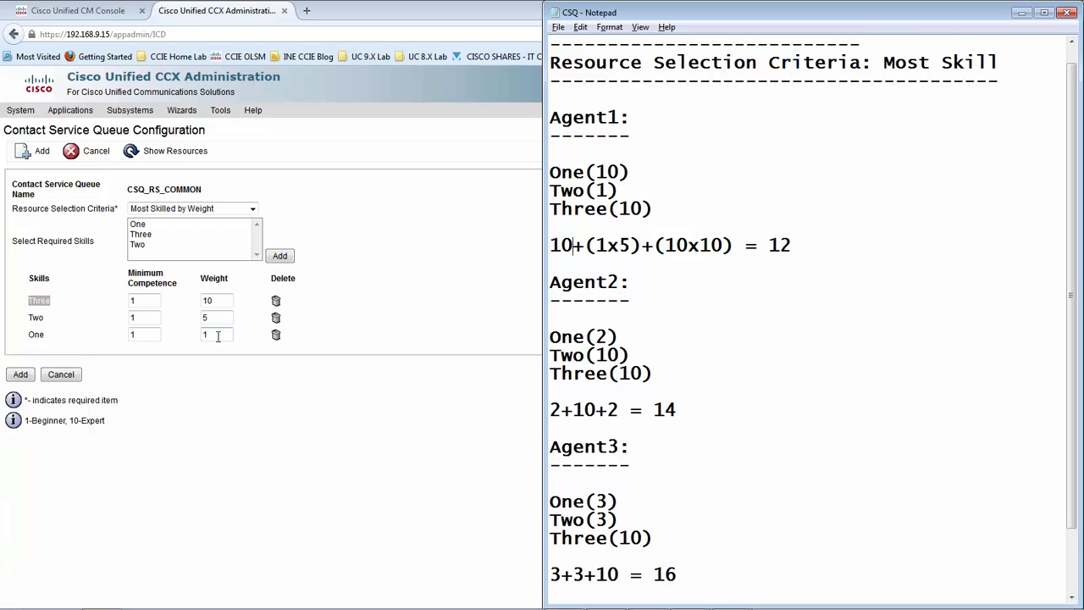
left_click_drag(217, 335, 183, 332)
key("alt+Tab")
type("X1")
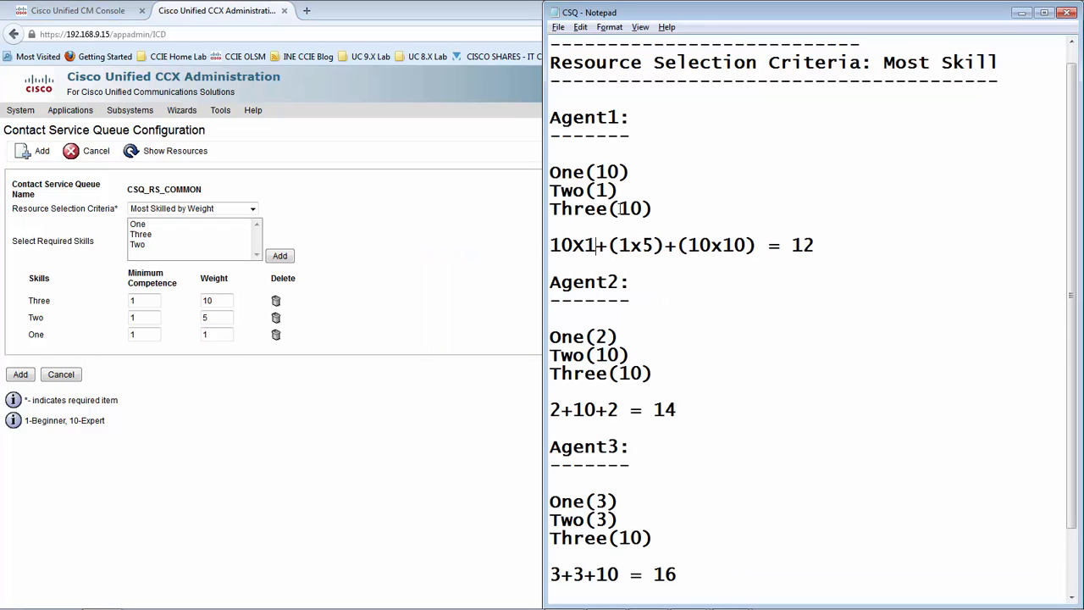
type(")")
key("Home")
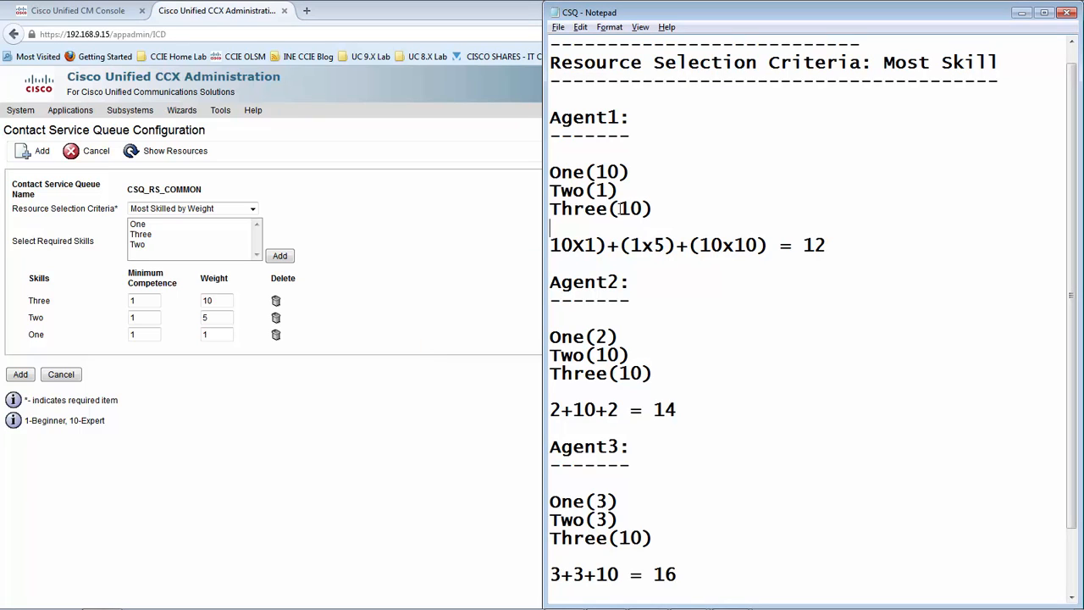
type("(")
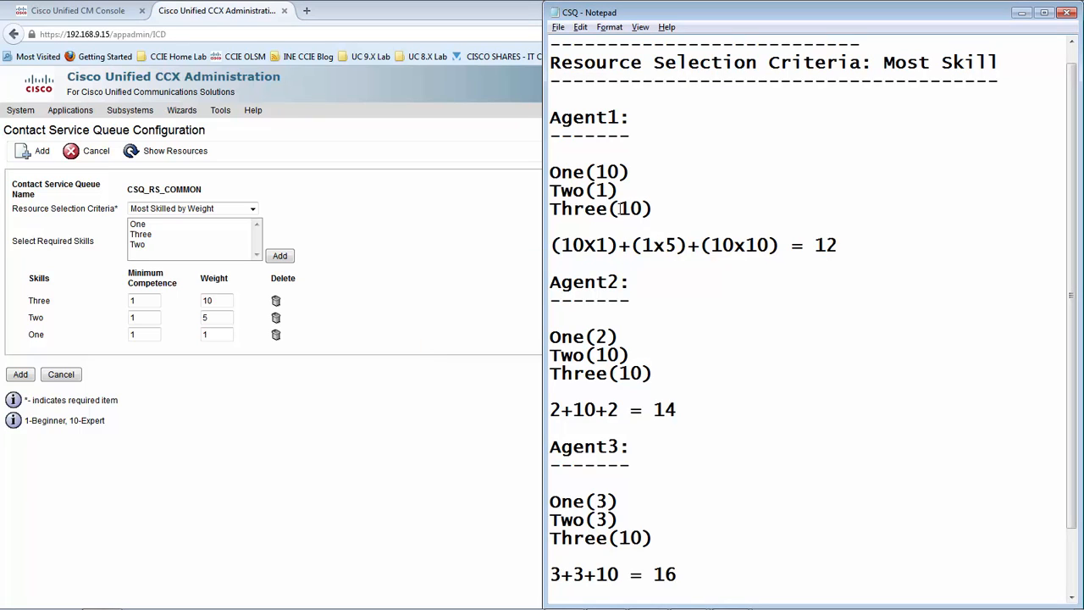
Step: Replace the result of Agent1's calculation with 10+5+100 = 115
left_click_drag(837, 246, 815, 245)
type("10+5+100")
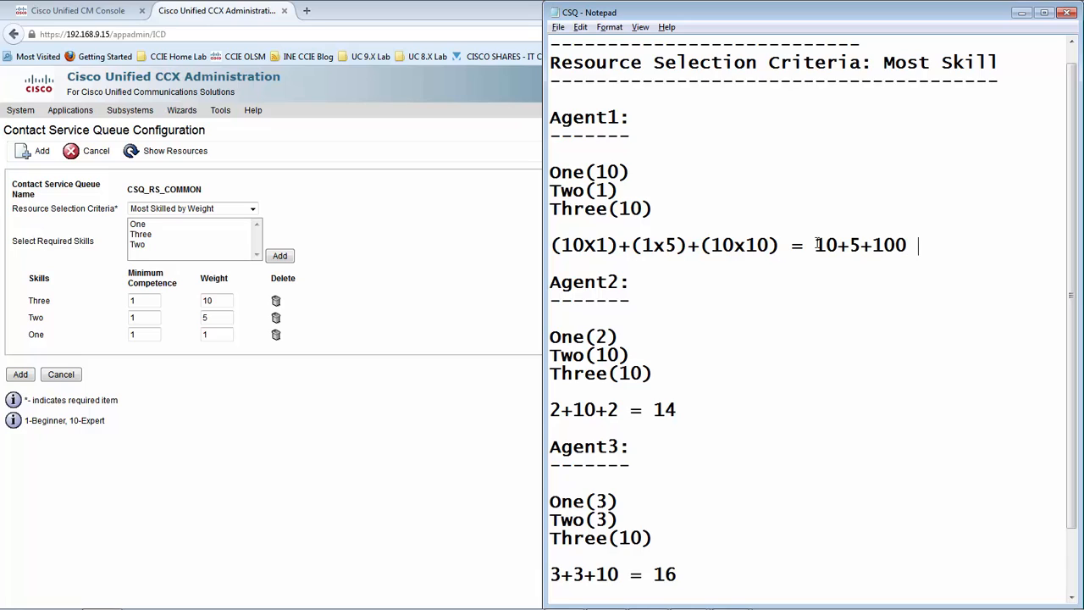
type(" = 115")
Step: Replace Agent2's calculation with the weighted sum 2+50+100 = 152
left_click_drag(683, 410, 532, 414)
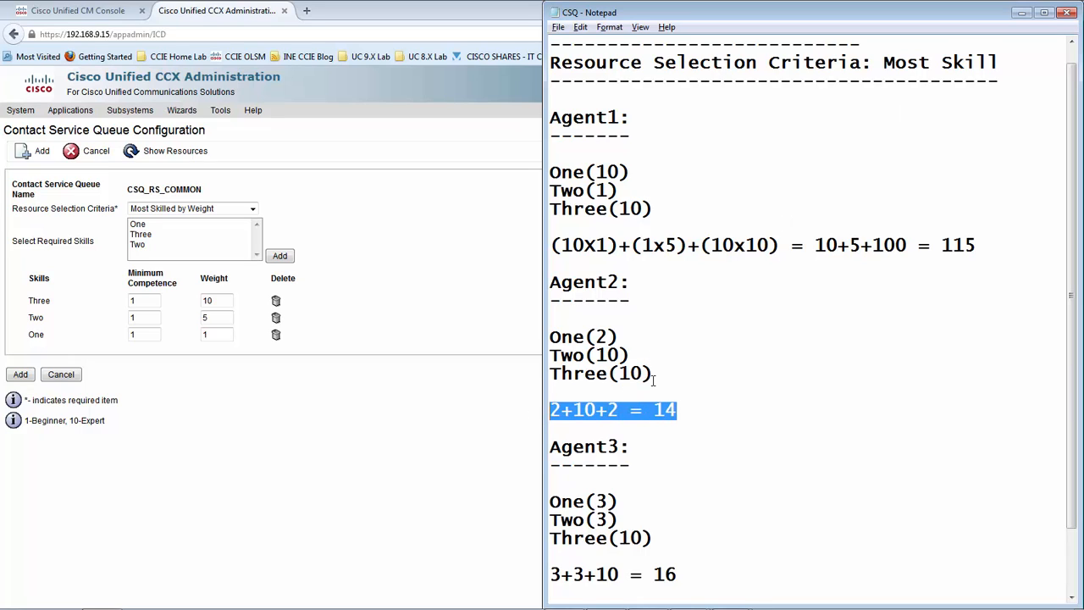
key("Delete")
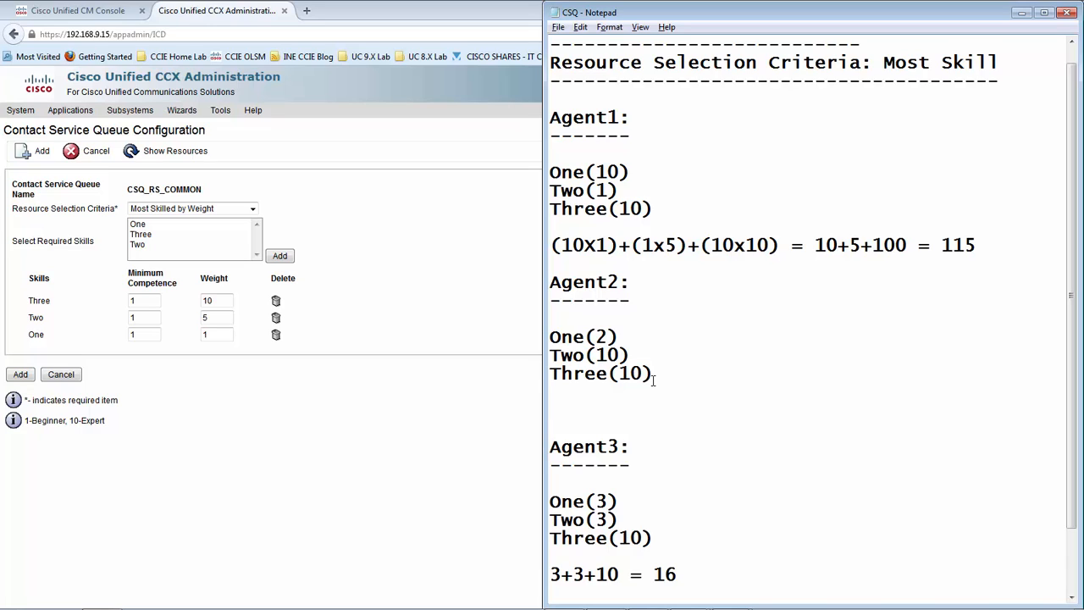
type("2+50+100 = ")
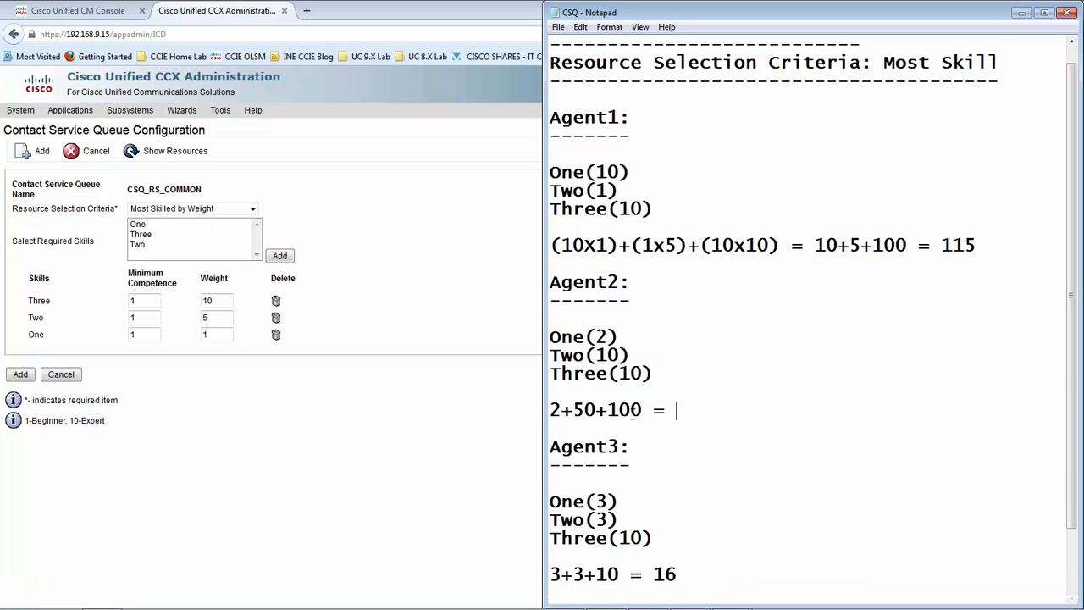
type("152")
Step: Replace Agent3's calculation with the weighted sum 3+15+100 = 118
left_click_drag(694, 574, 544, 578)
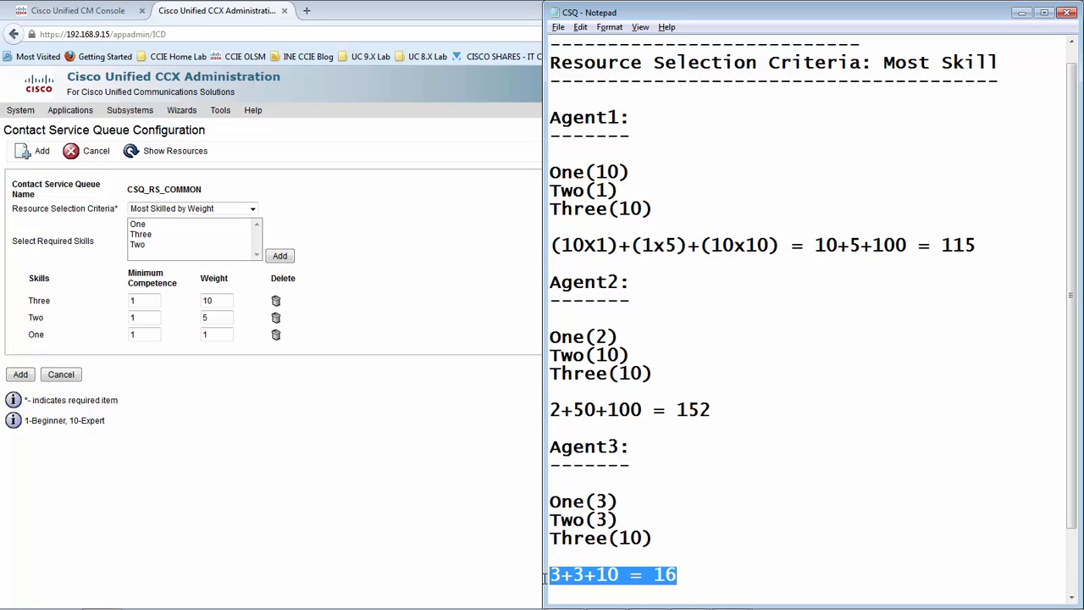
type("3+")
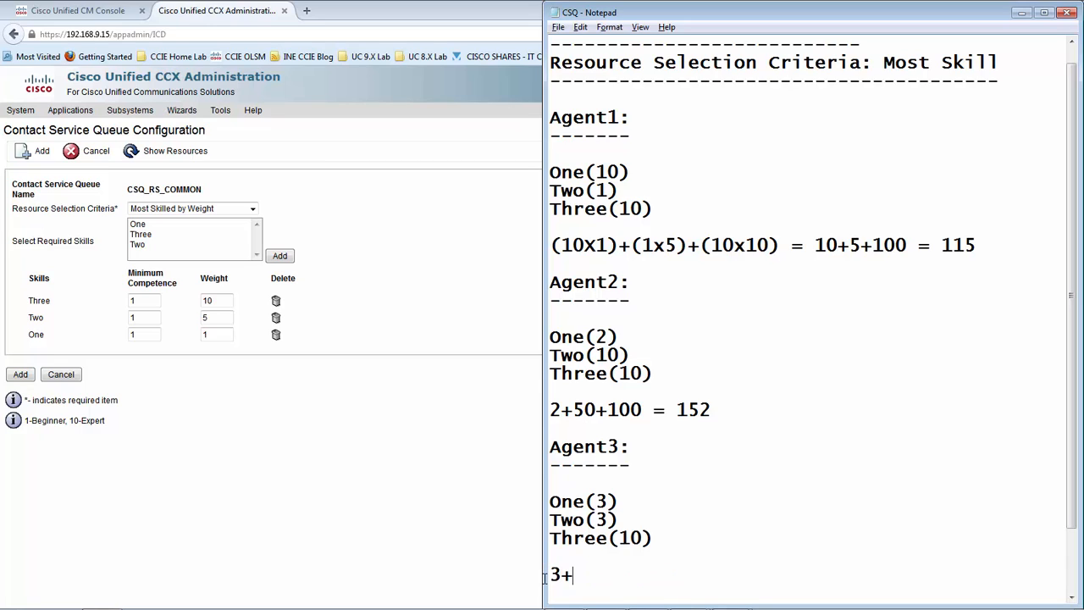
type("15+100 =")
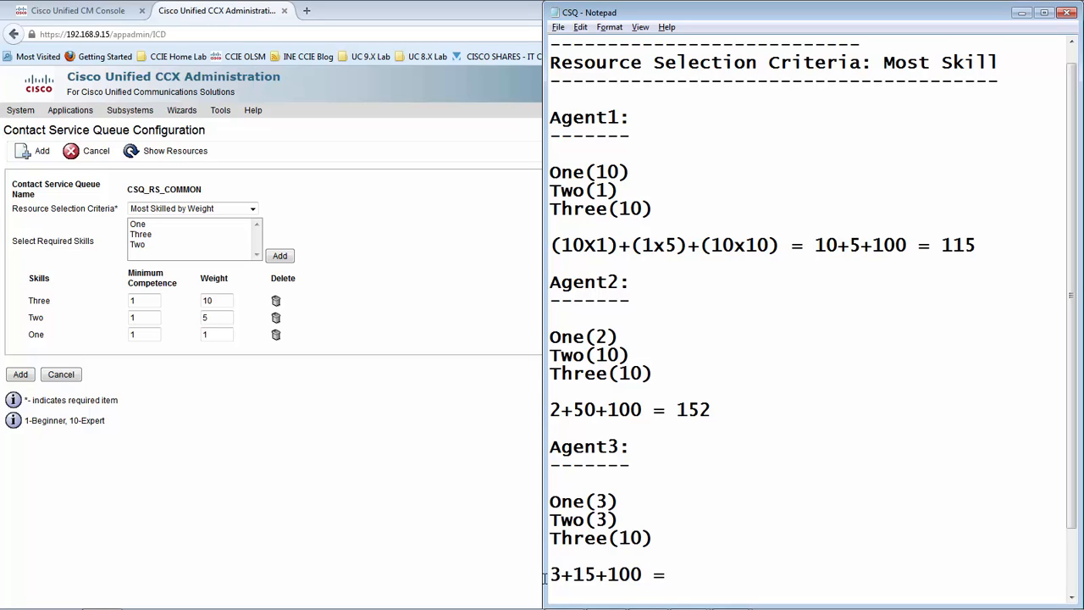
type("118")
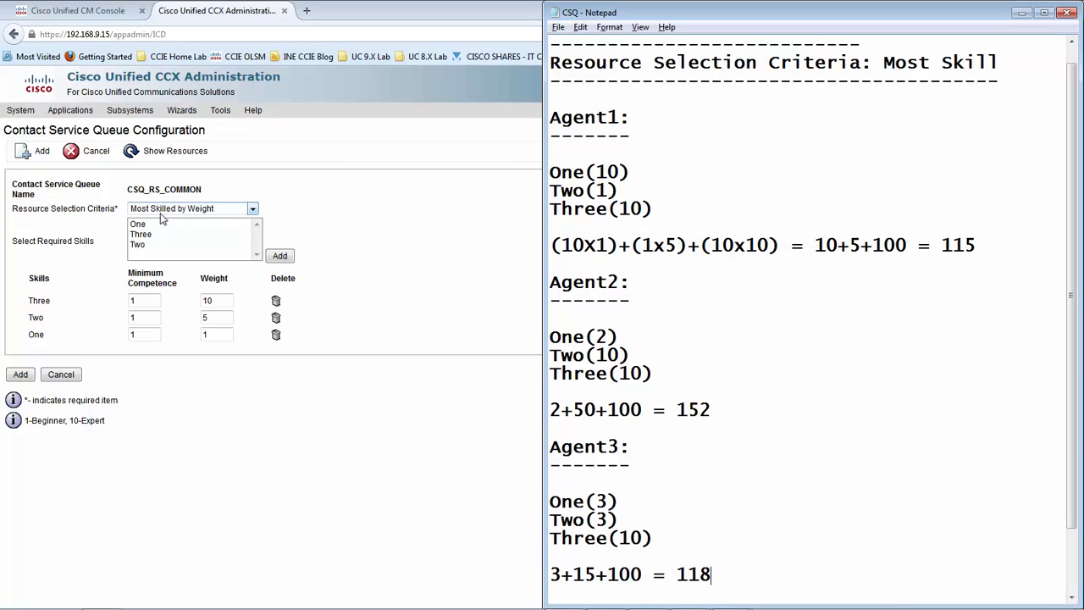
Step: Compare Agent2's weighted total with the totals of Agent1 and Agent3
left_click(722, 409)
left_click_drag(716, 410, 679, 409)
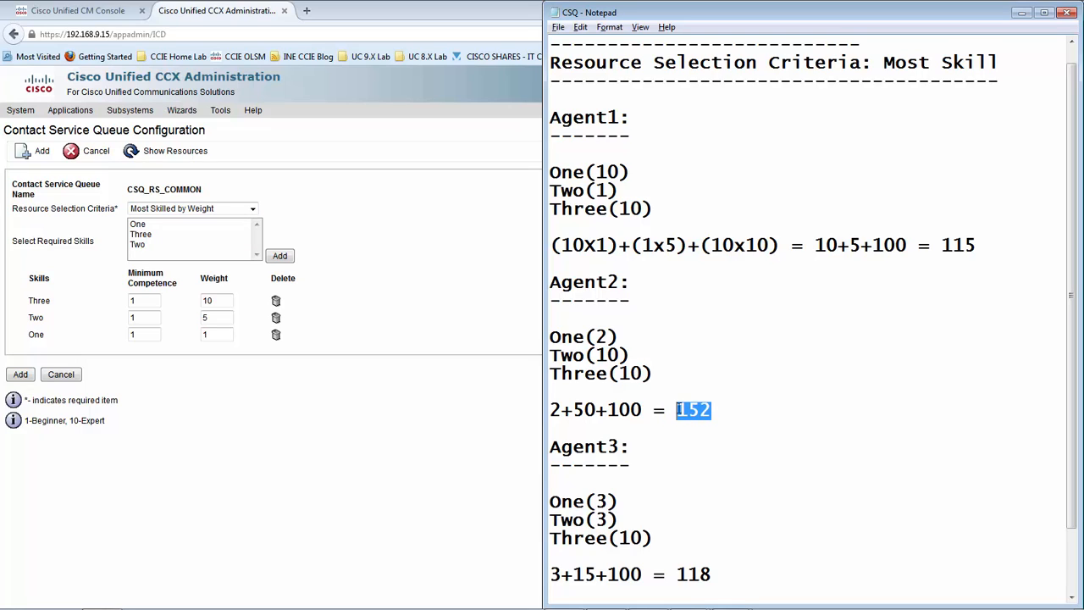
left_click(716, 410)
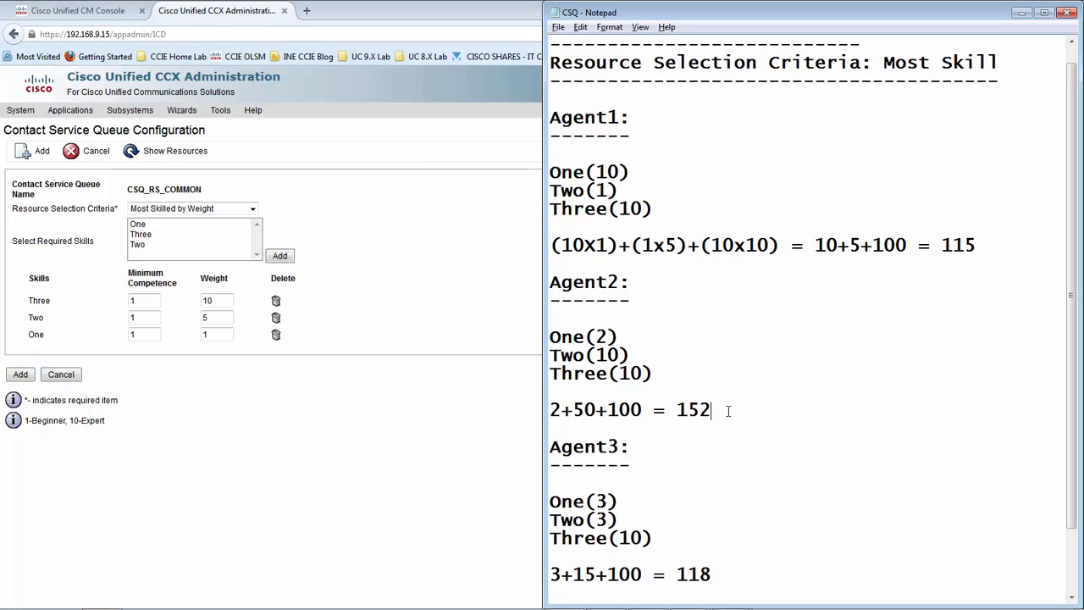